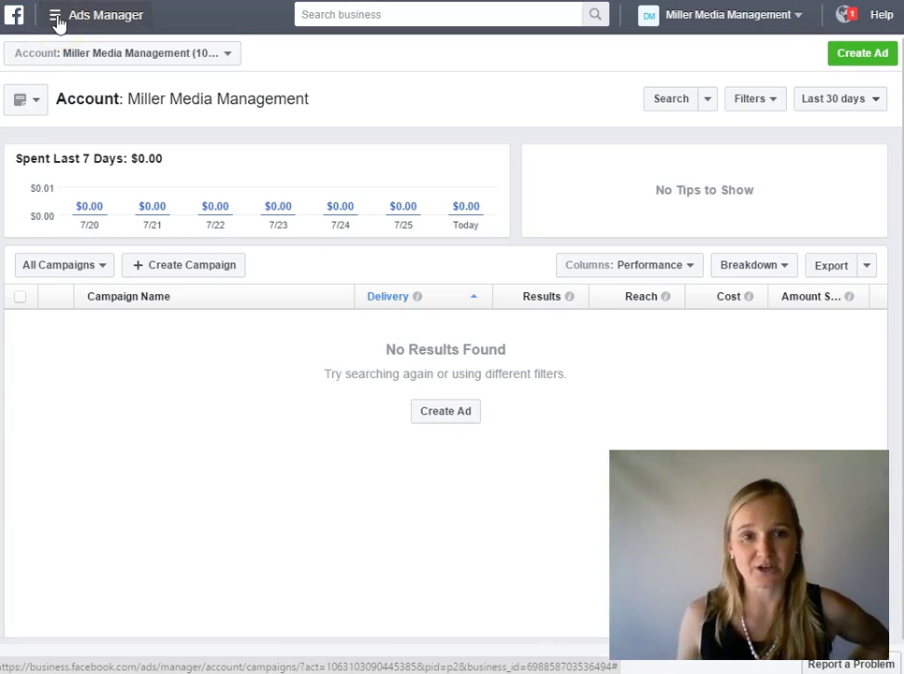
Step: Open the Audiences page from the full list of Ads Manager tools
click(56, 19)
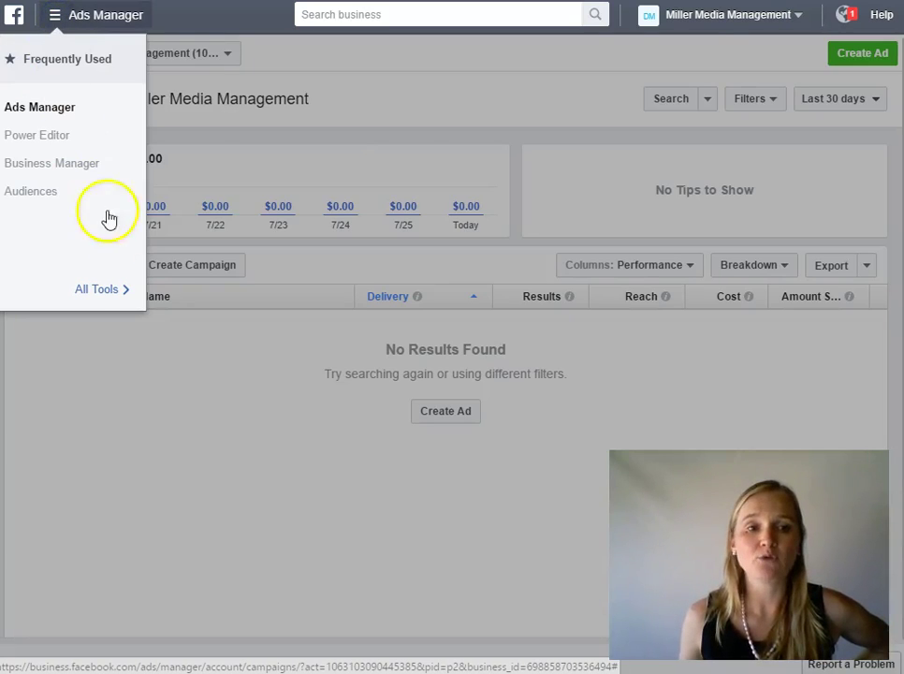
click(117, 292)
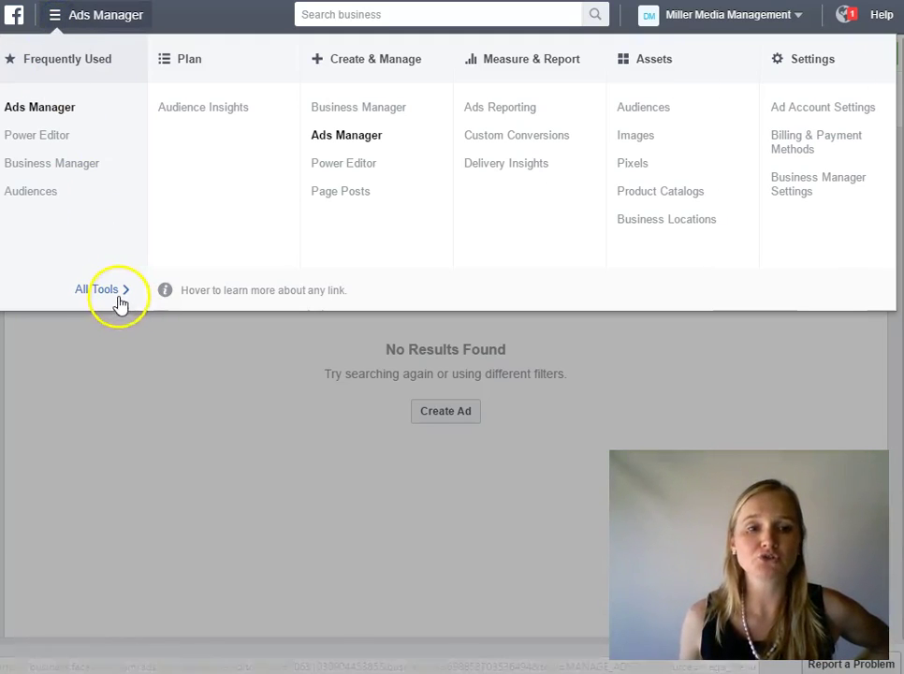
click(647, 115)
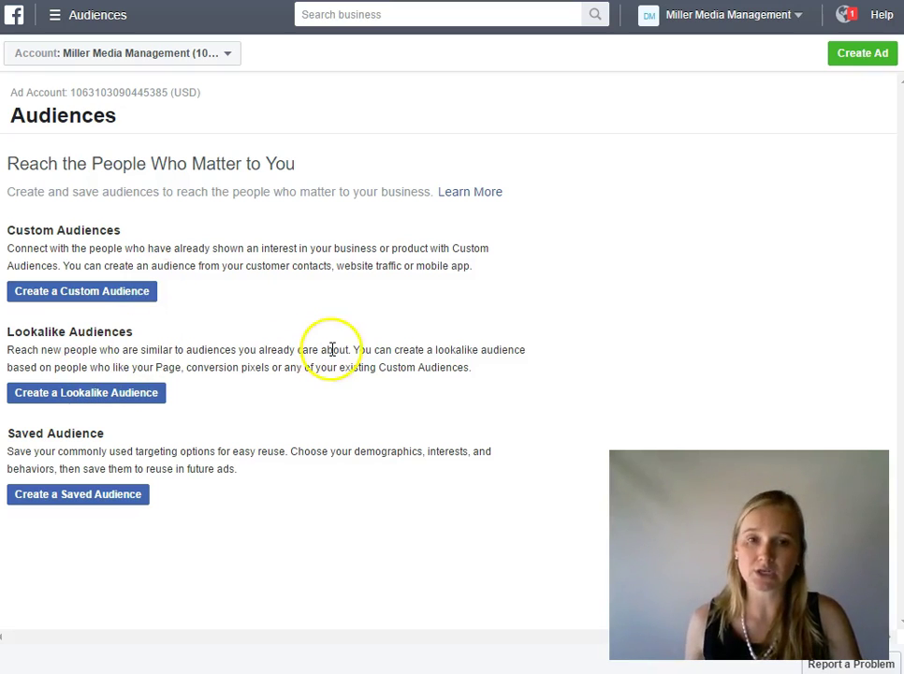
click(259, 486)
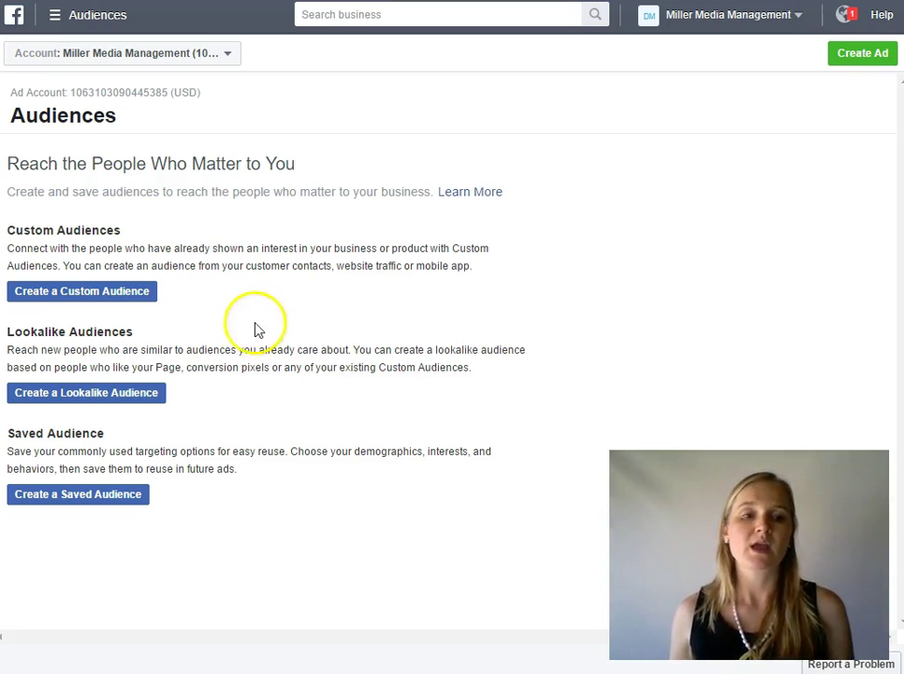
Step: Start a custom audience based on website traffic, targeting anyone who visits the website in the last 30 days
click(145, 297)
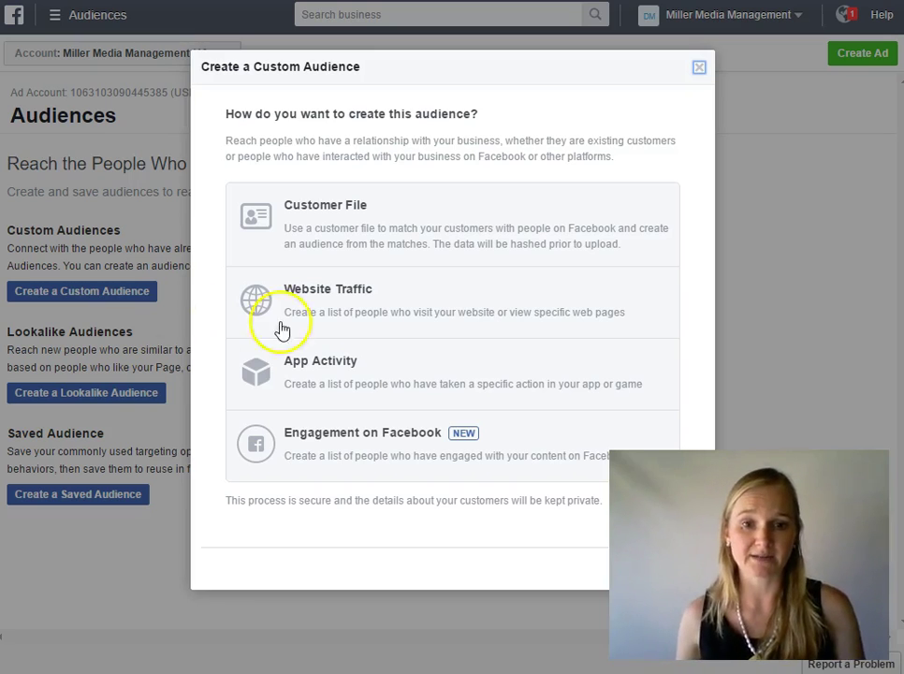
click(377, 318)
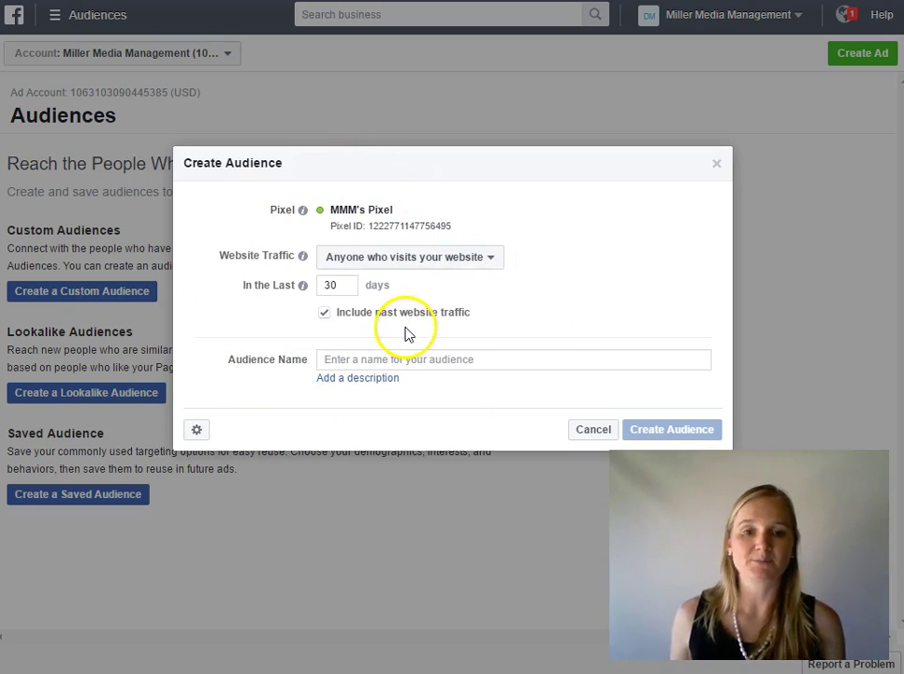
click(391, 262)
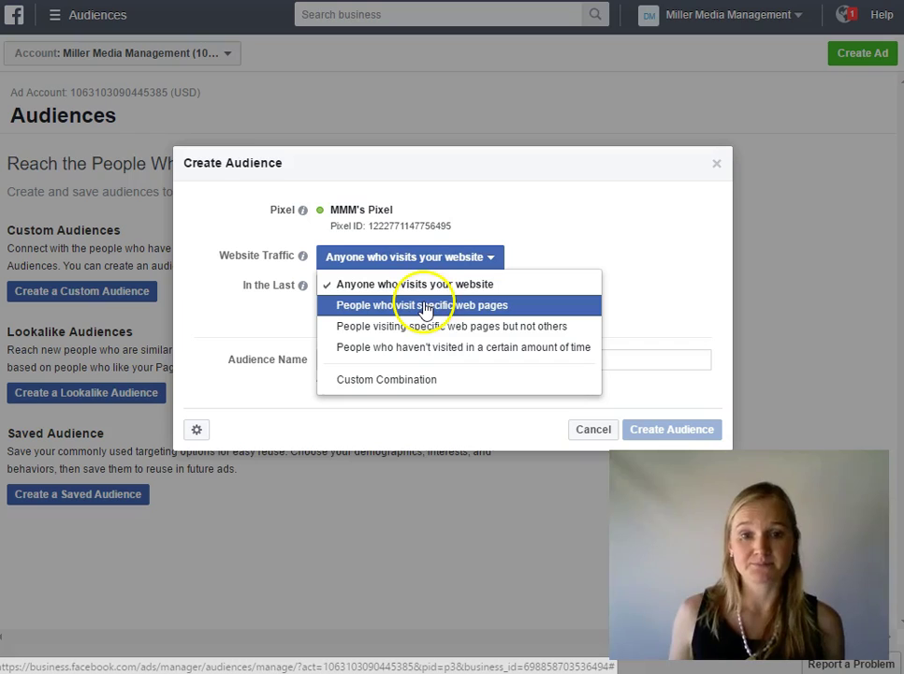
click(554, 334)
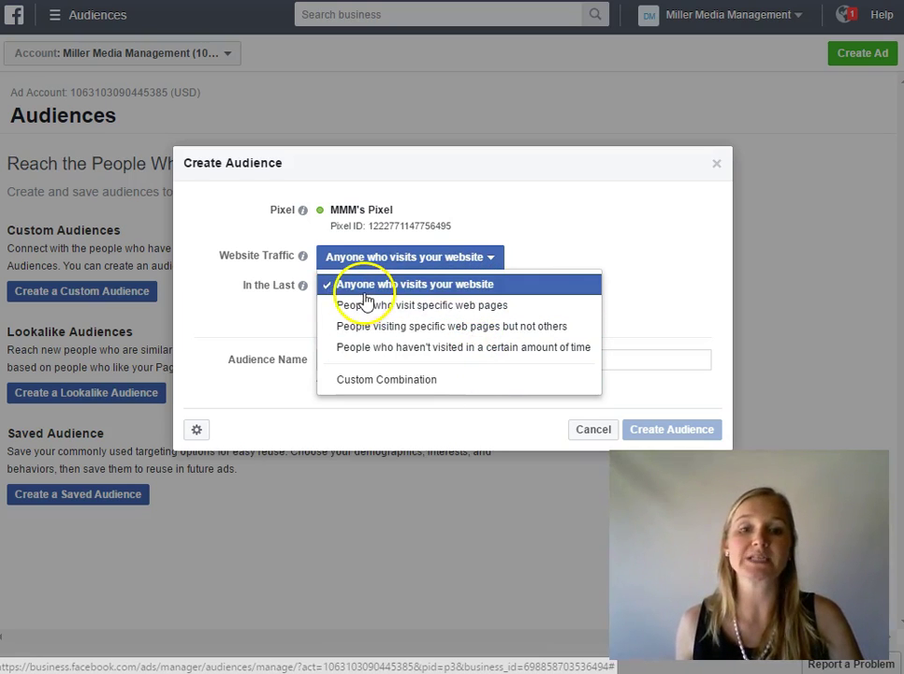
click(462, 286)
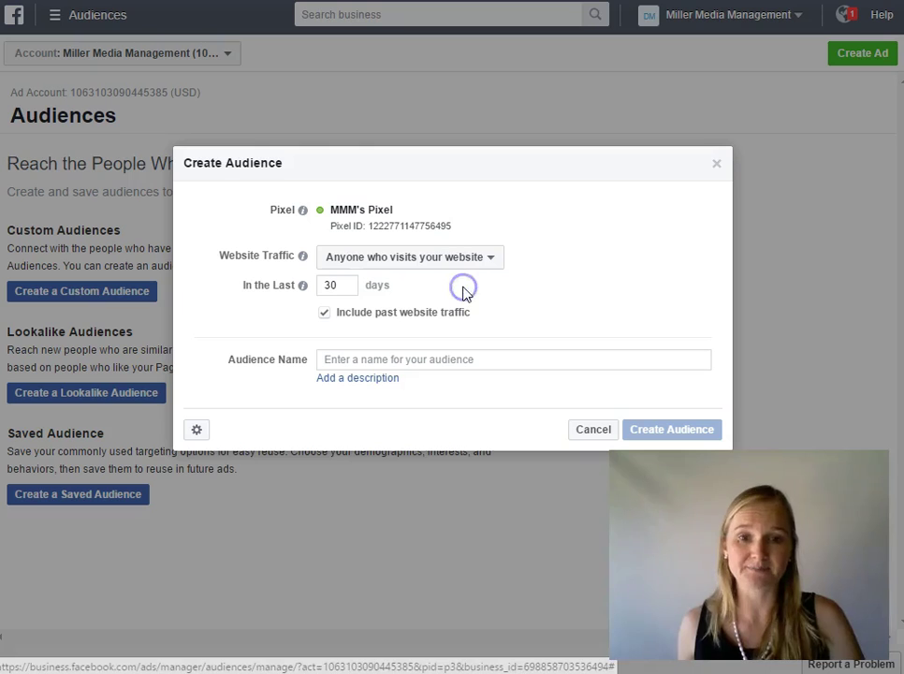
drag(346, 286, 312, 292)
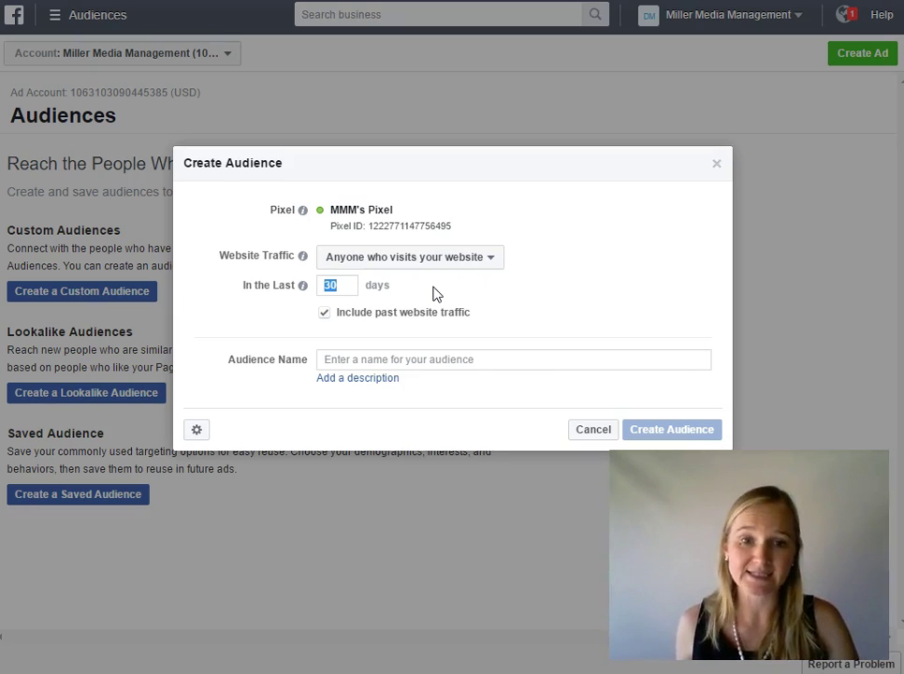
click(440, 236)
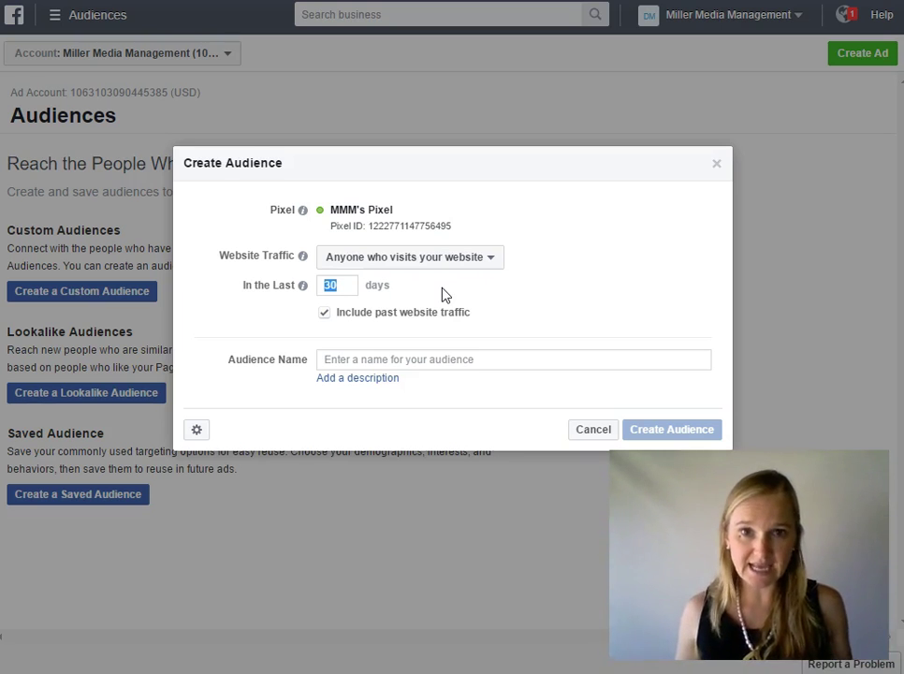
Step: Name the audience 30-Day Website Traffic, create it, and close the confirmation
click(370, 360)
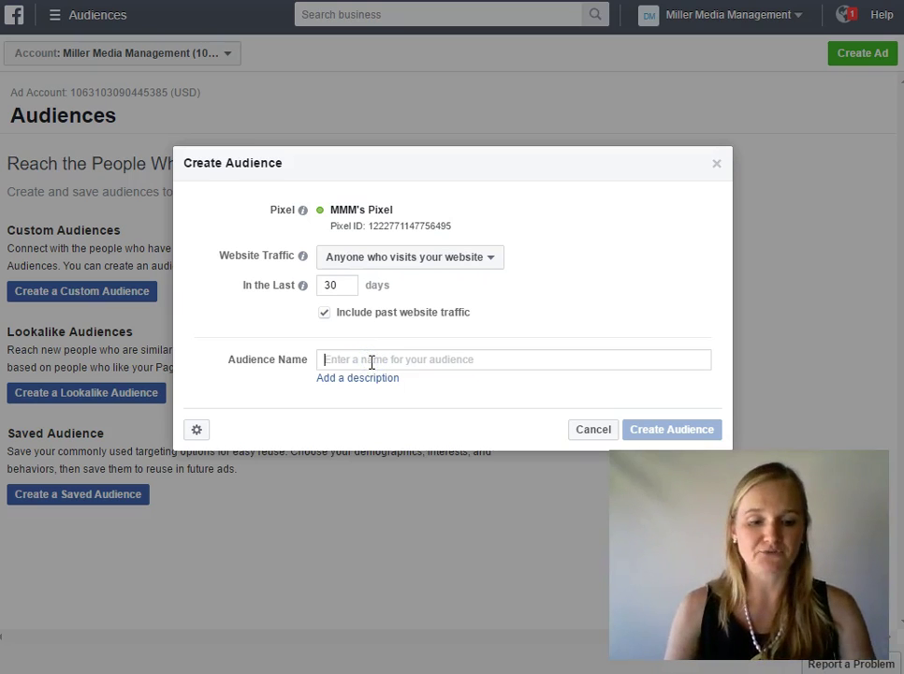
text(30-Day )
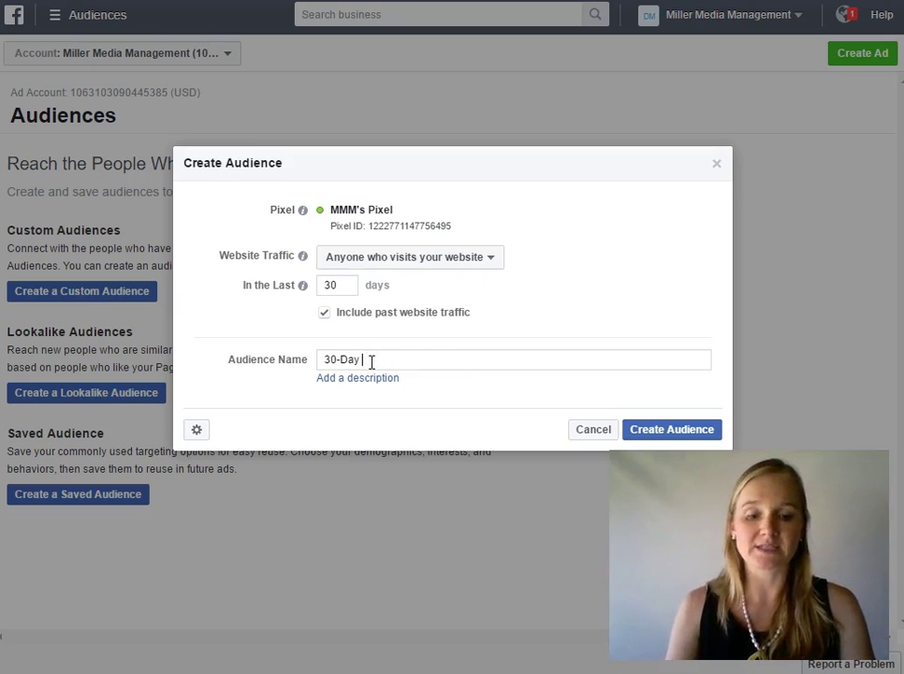
text(All Website)
key(BackSpace)
key(BackSpace)
key(BackSpace)
key(BackSpace)
key(BackSpace)
key(BackSpace)
key(BackSpace)
key(BackSpace)
key(BackSpace)
key(BackSpace)
key(BackSpace)
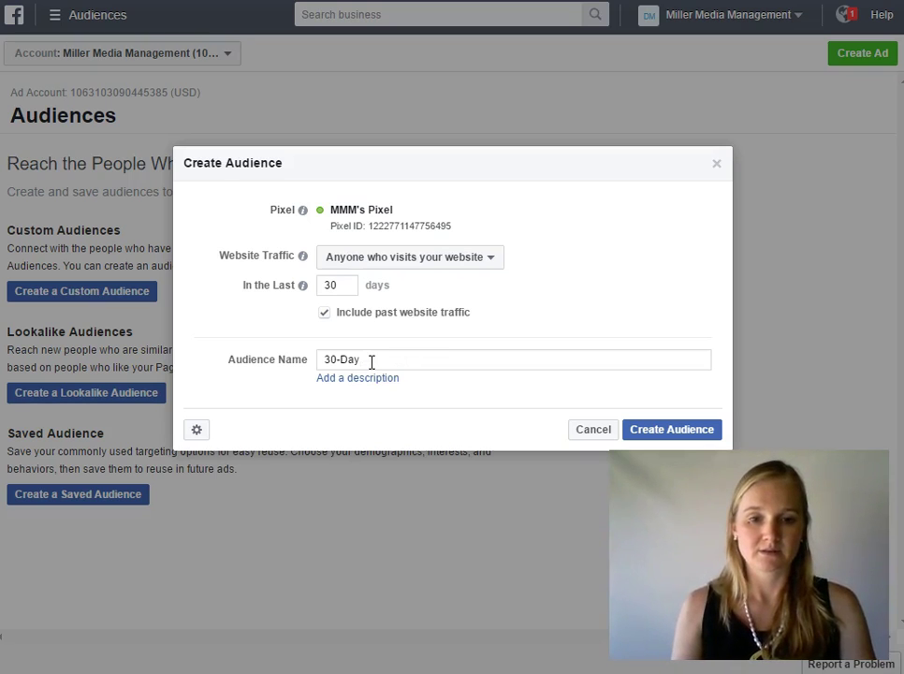
text(Website Traffic)
click(663, 429)
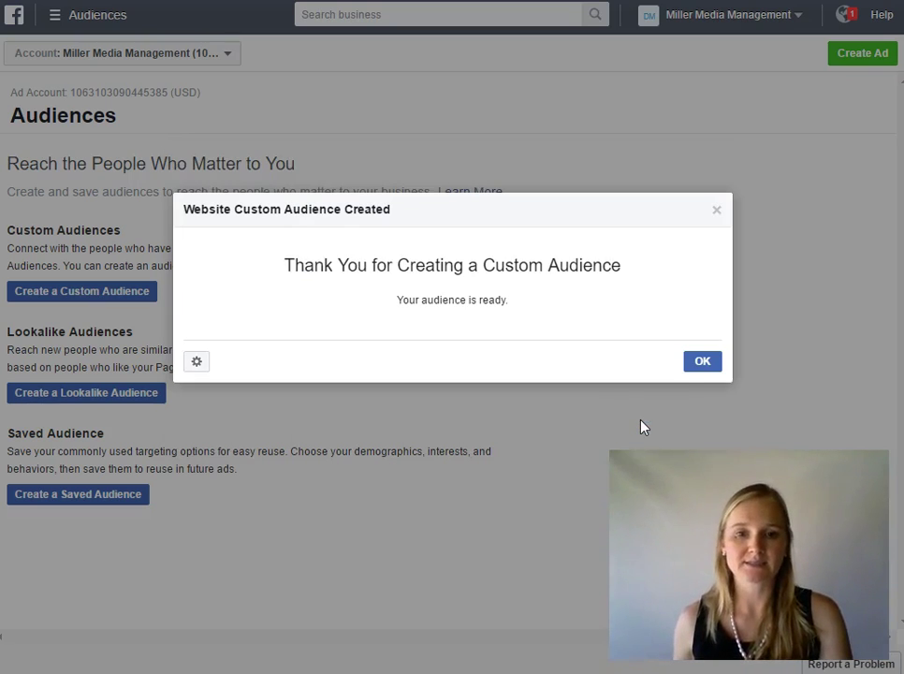
click(698, 368)
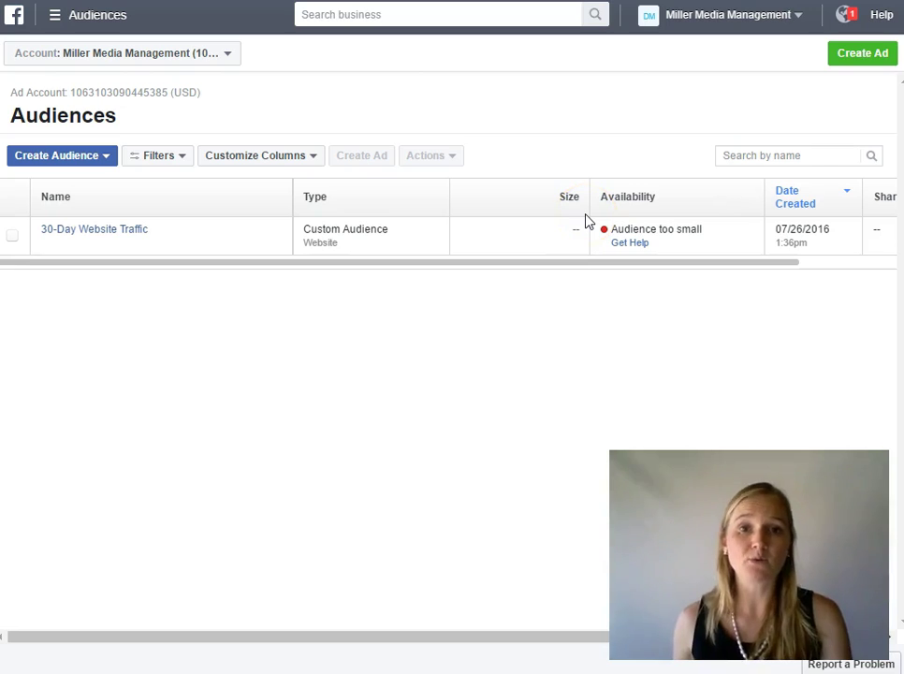
Step: Start another custom audience from website traffic, targeting people who visit specific web pages
click(41, 159)
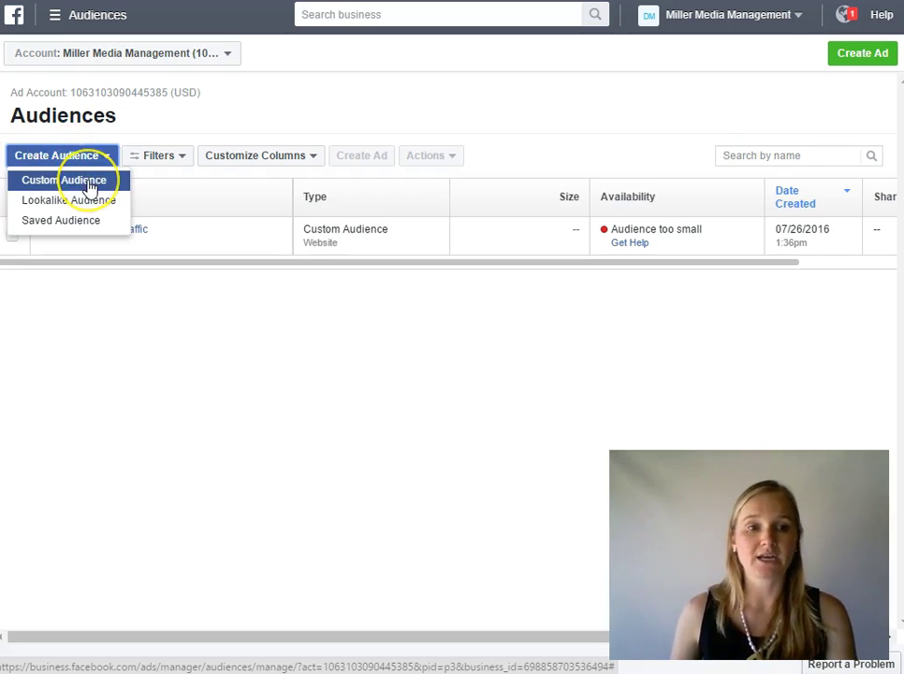
click(90, 184)
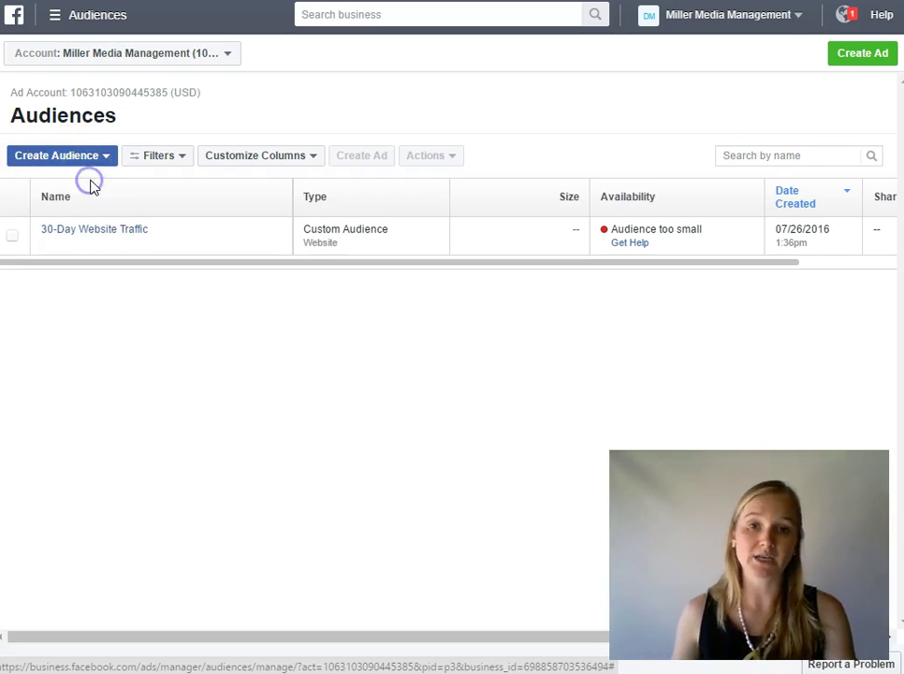
click(422, 256)
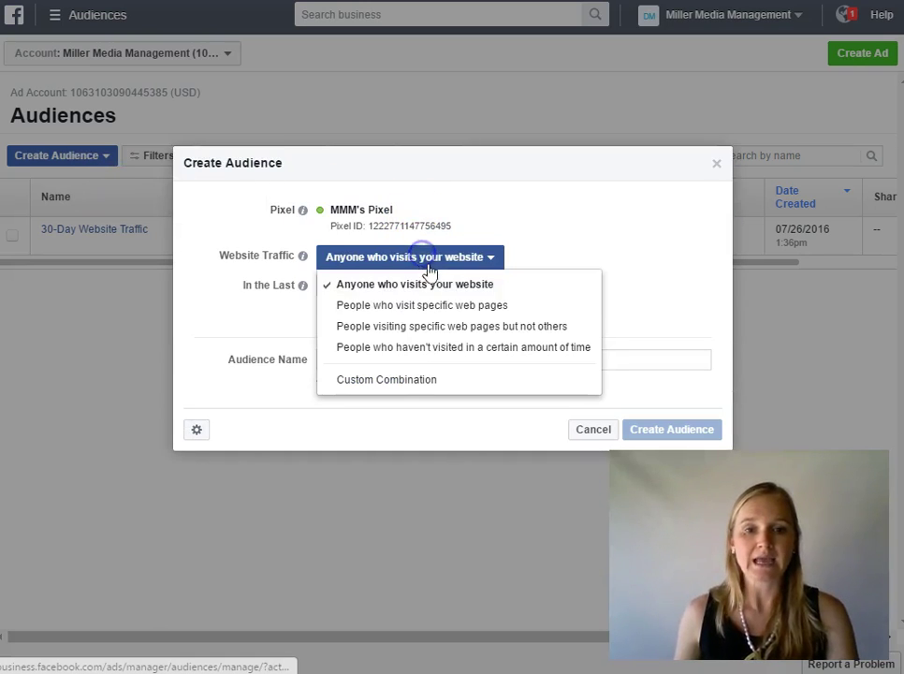
click(347, 314)
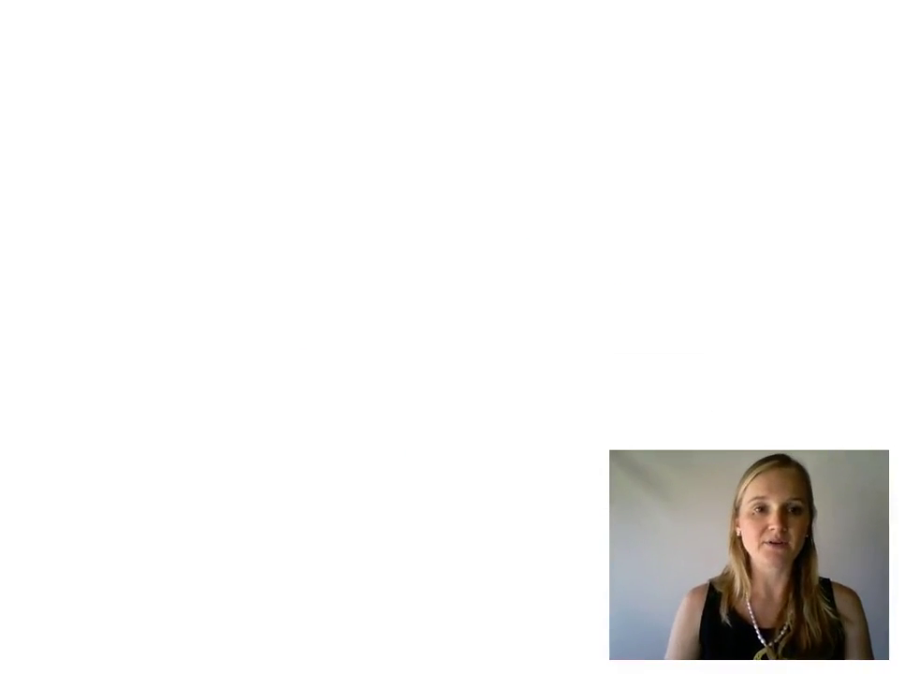
Step: Open mmmsocialmedia.com/freebies in a separate browser tab and look over the page to target
text(mmm)
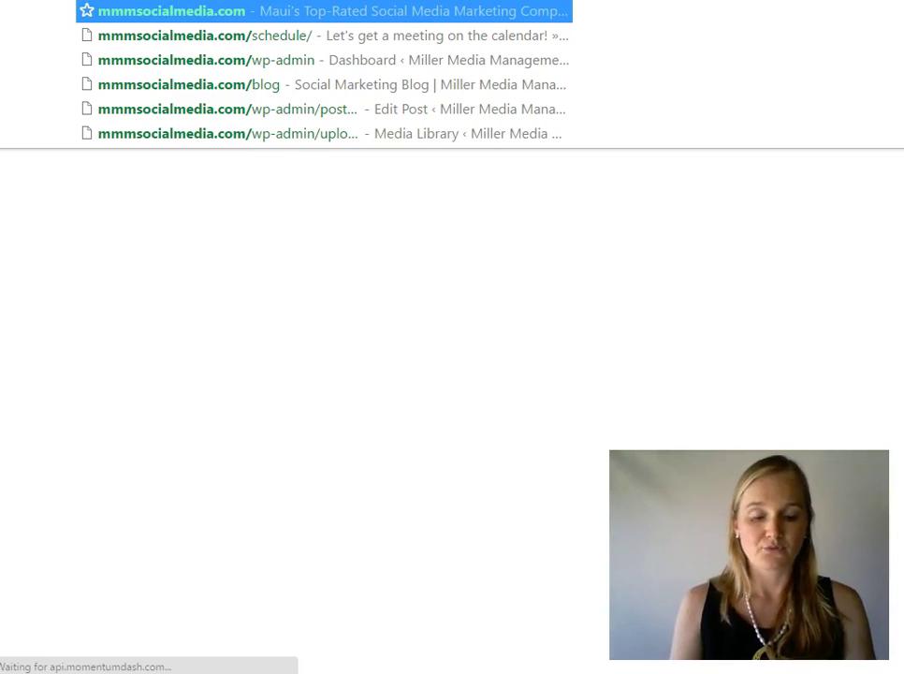
text(/freebies)
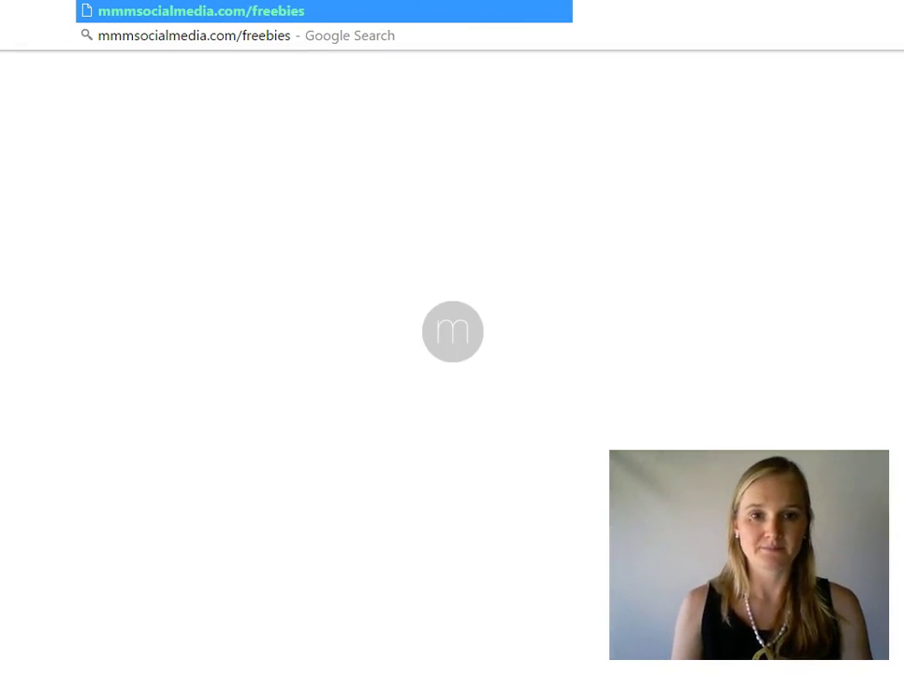
key(Return)
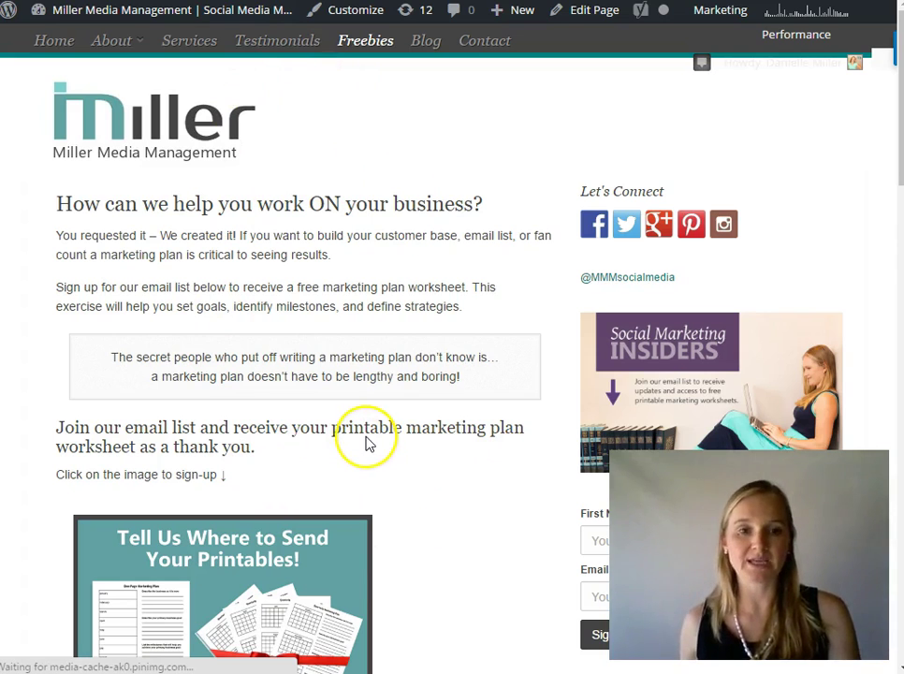
scroll(369, 444, down, 2)
scroll(369, 444, up, 2)
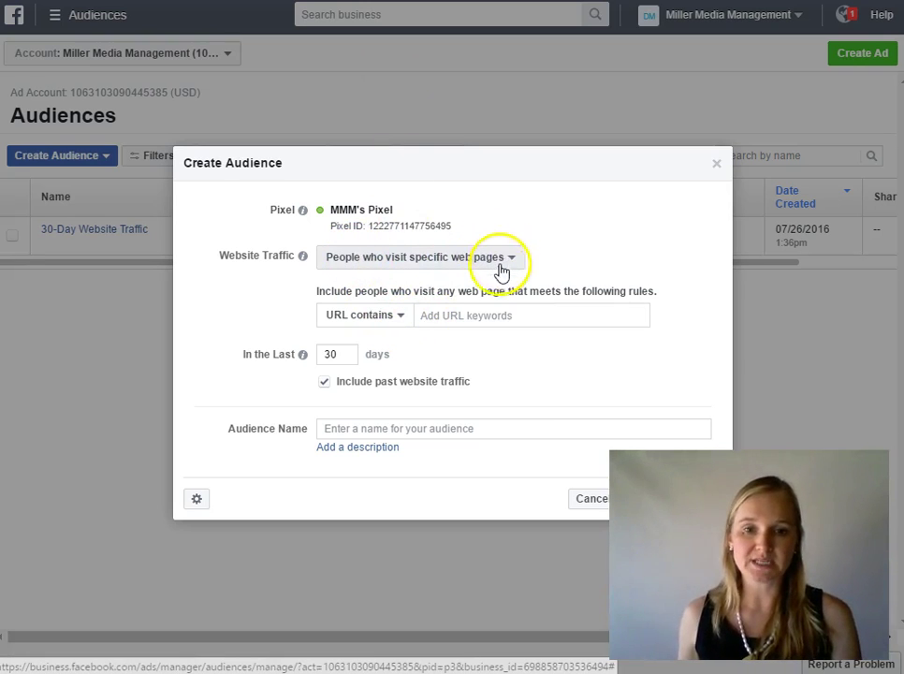
click(389, 317)
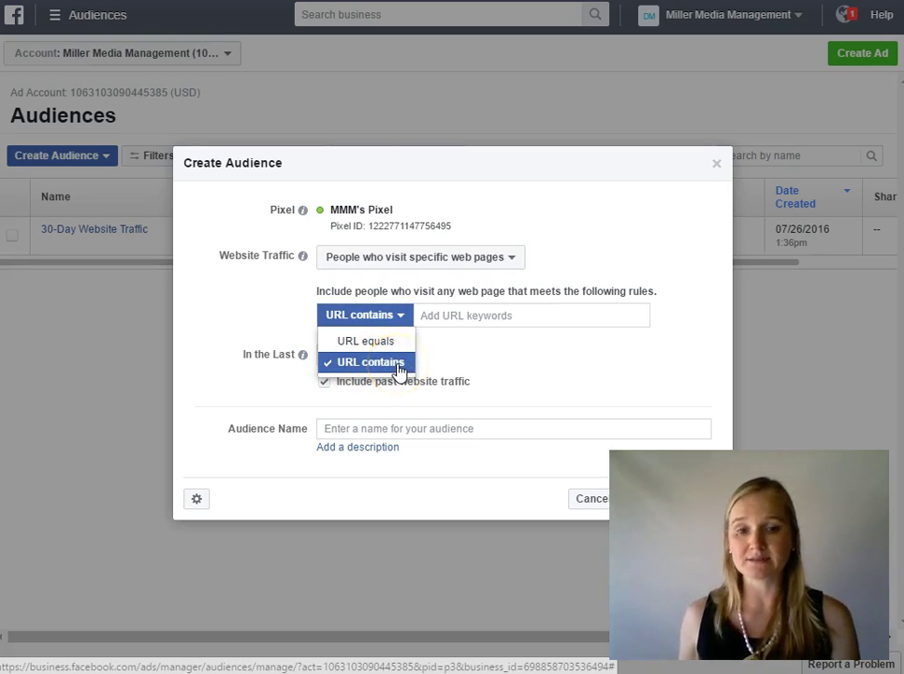
click(397, 362)
click(460, 316)
key(ctrl+v)
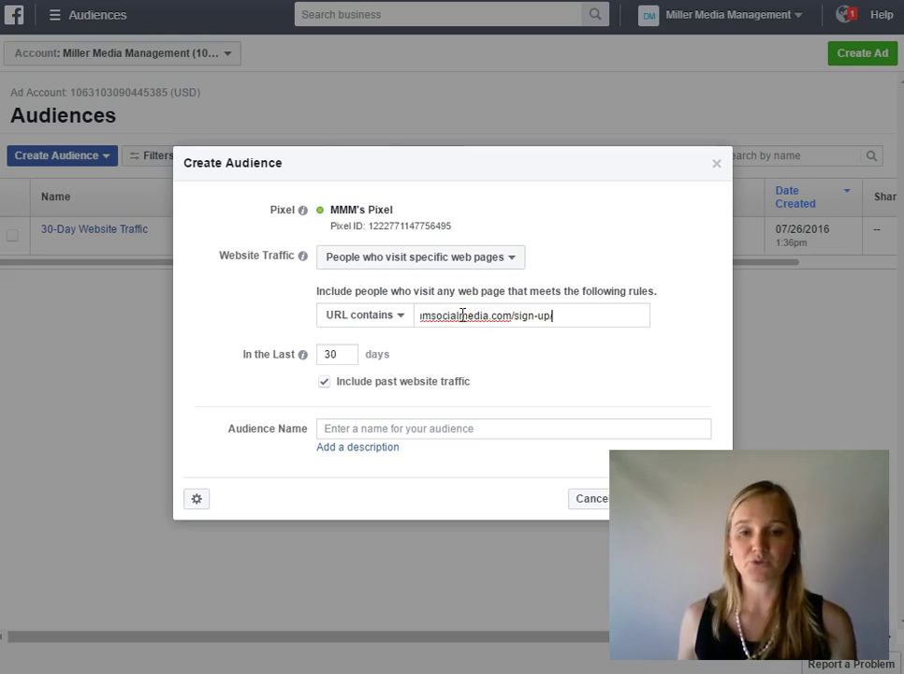
text(/)
key(Return)
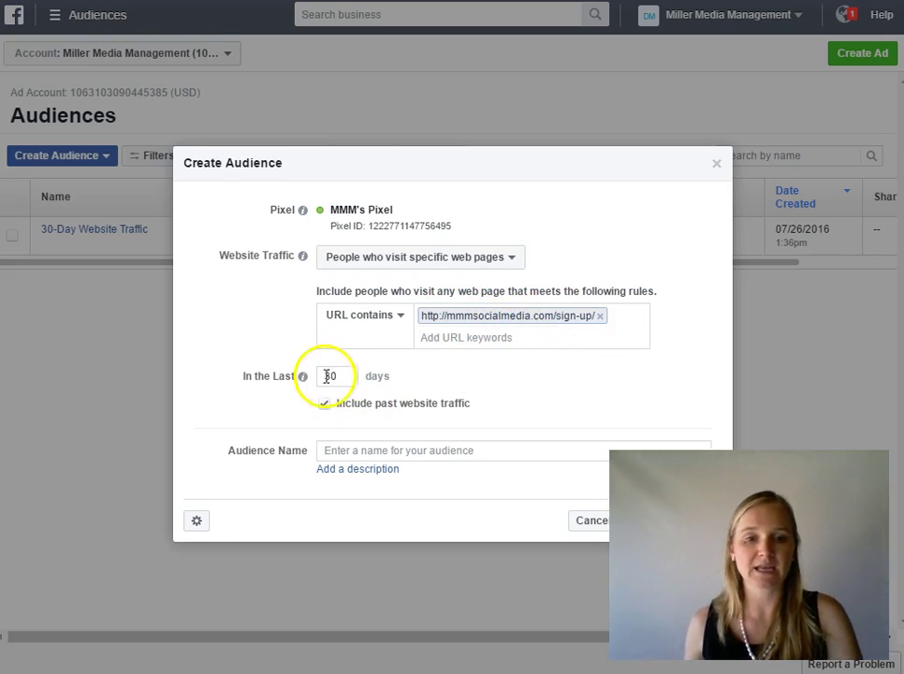
drag(339, 375, 313, 375)
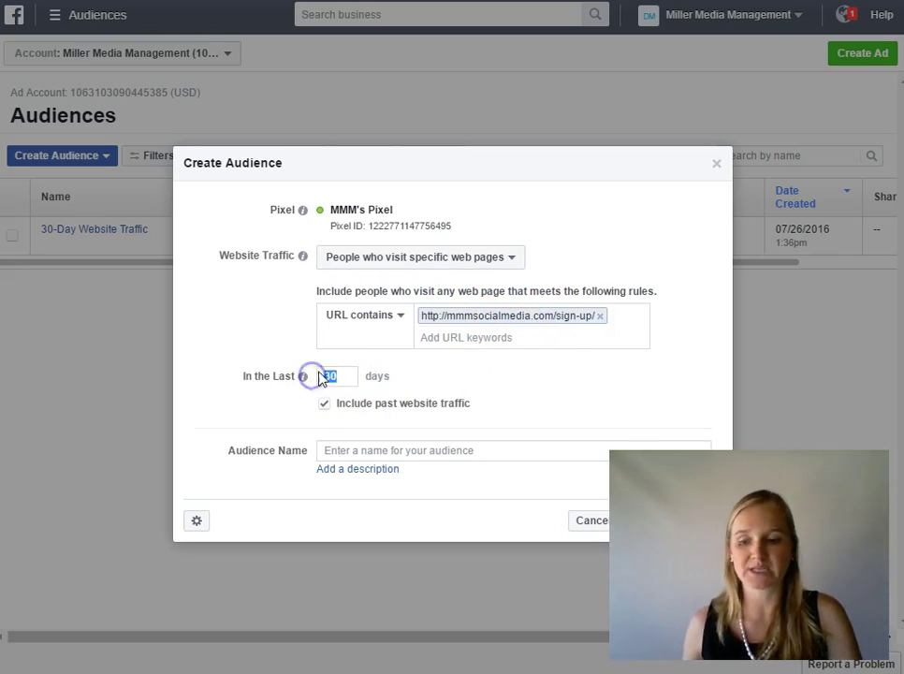
text(90)
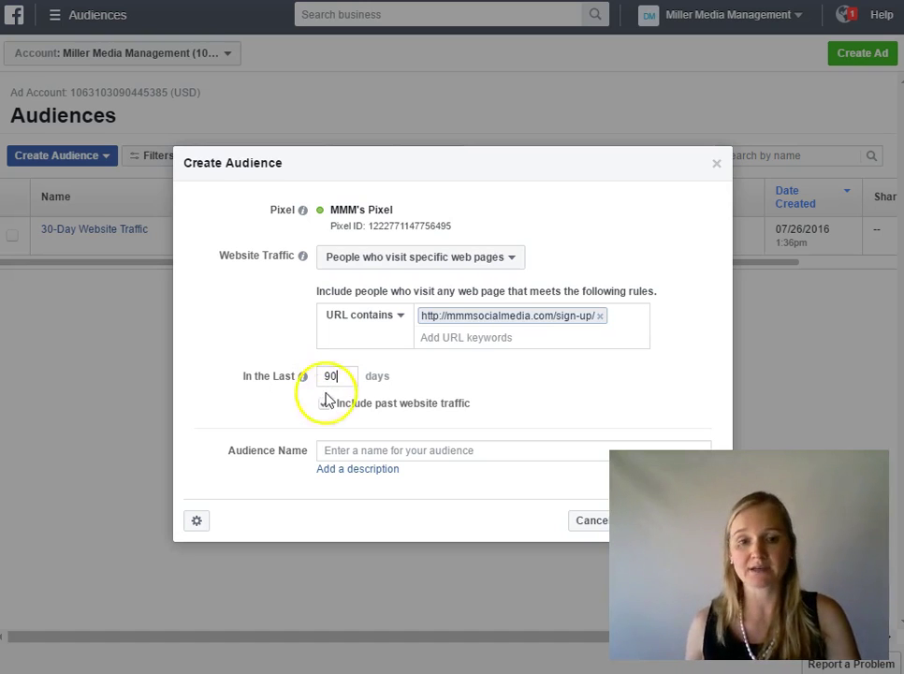
Step: Name the audience 90-Day Freebie Visitors, create it, and close the confirmation
click(355, 449)
text(90)
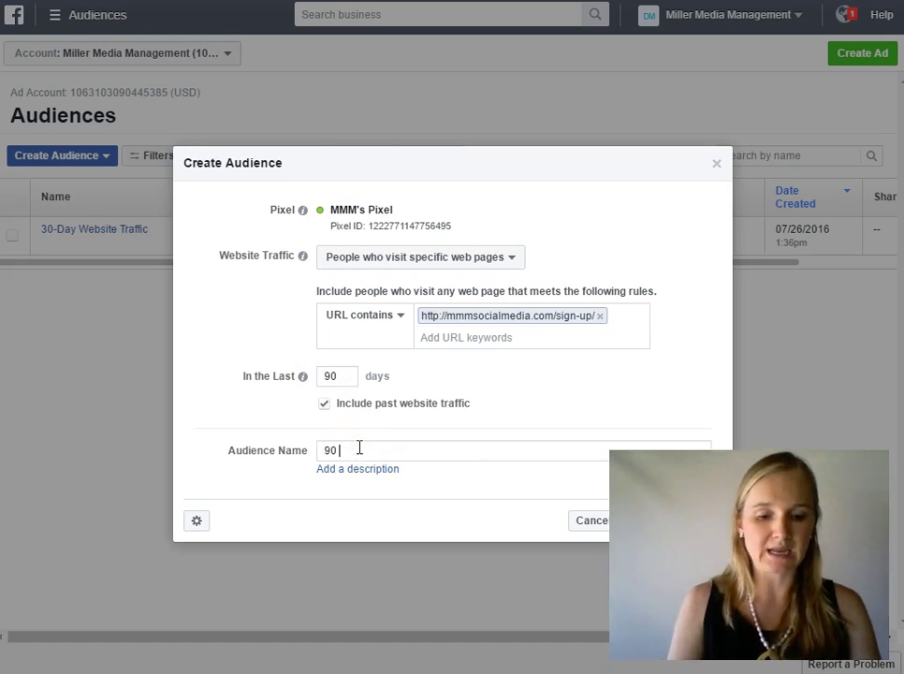
text(-Day F)
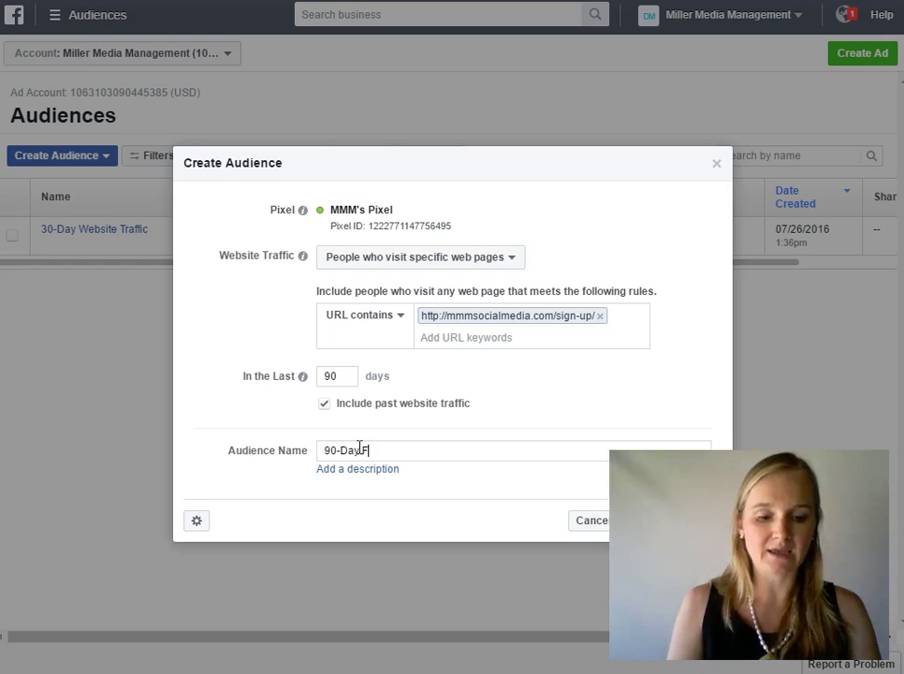
text(reebie Visitors)
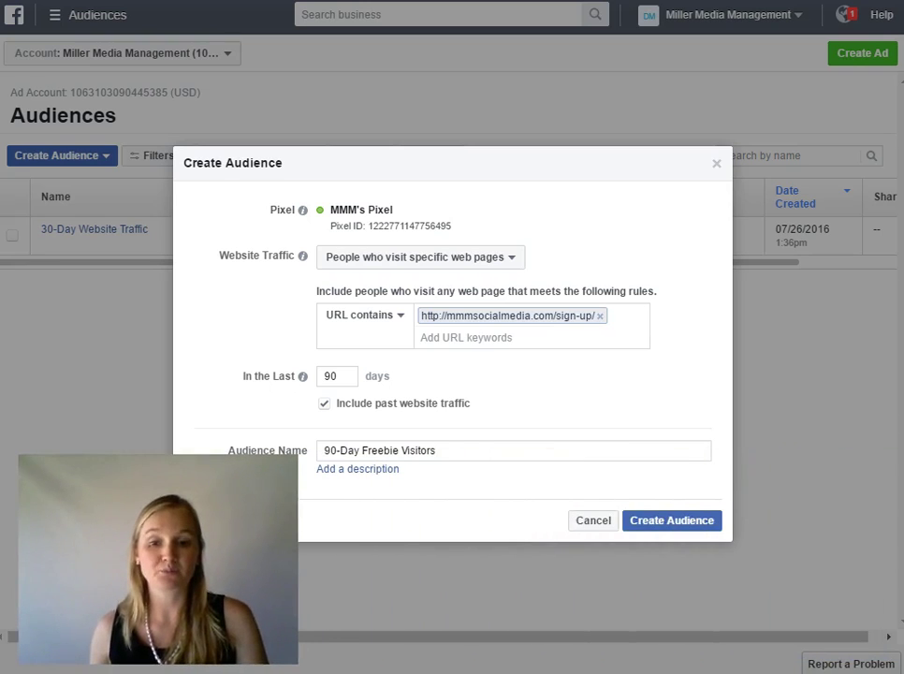
click(667, 523)
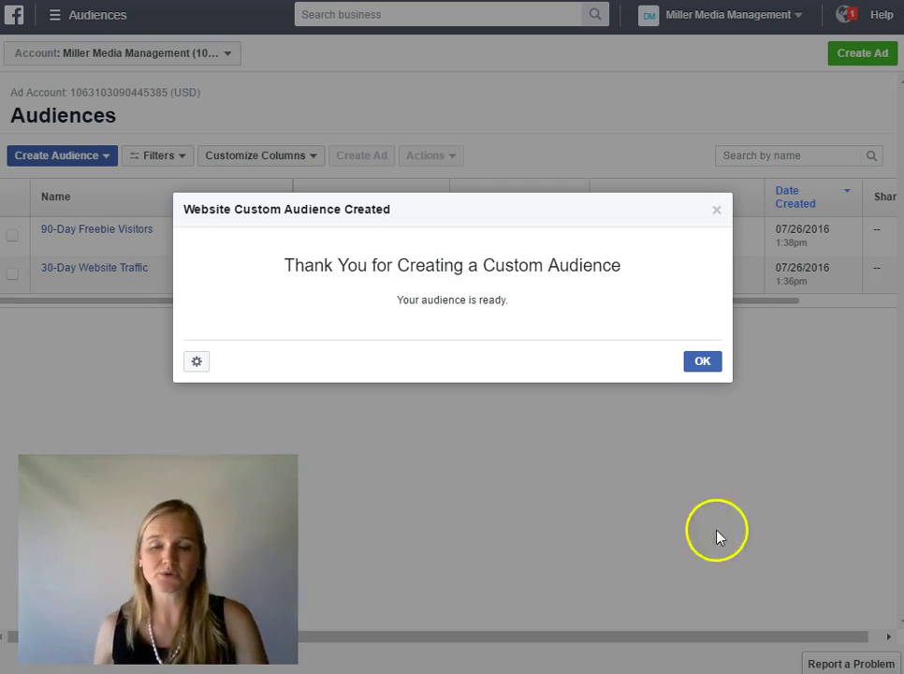
click(697, 364)
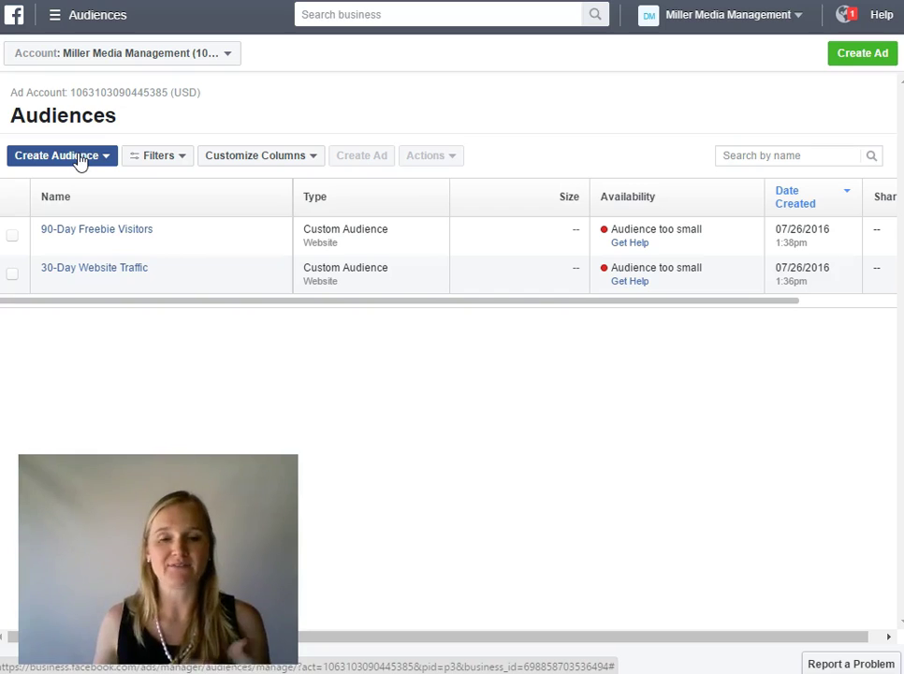
Step: Start a saved audience and include the 30-Day Website Traffic custom audience in it
click(81, 159)
click(82, 223)
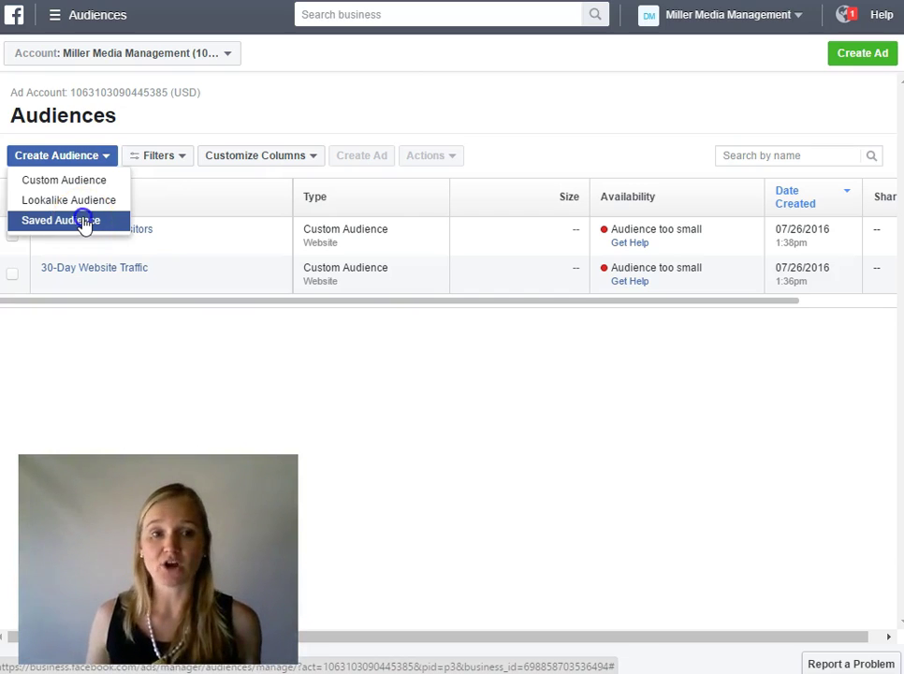
click(83, 222)
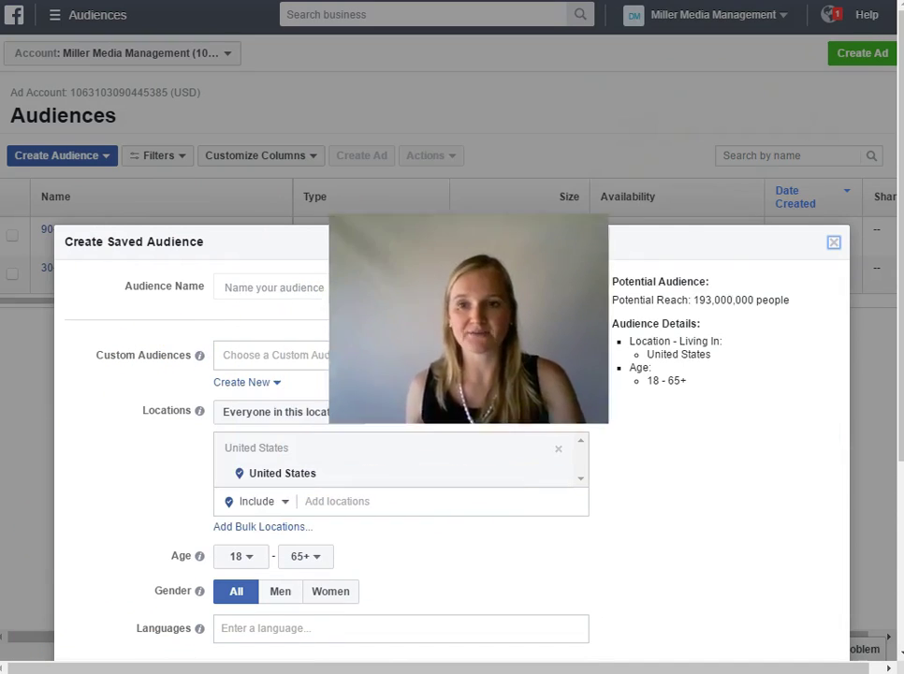
click(248, 356)
click(357, 348)
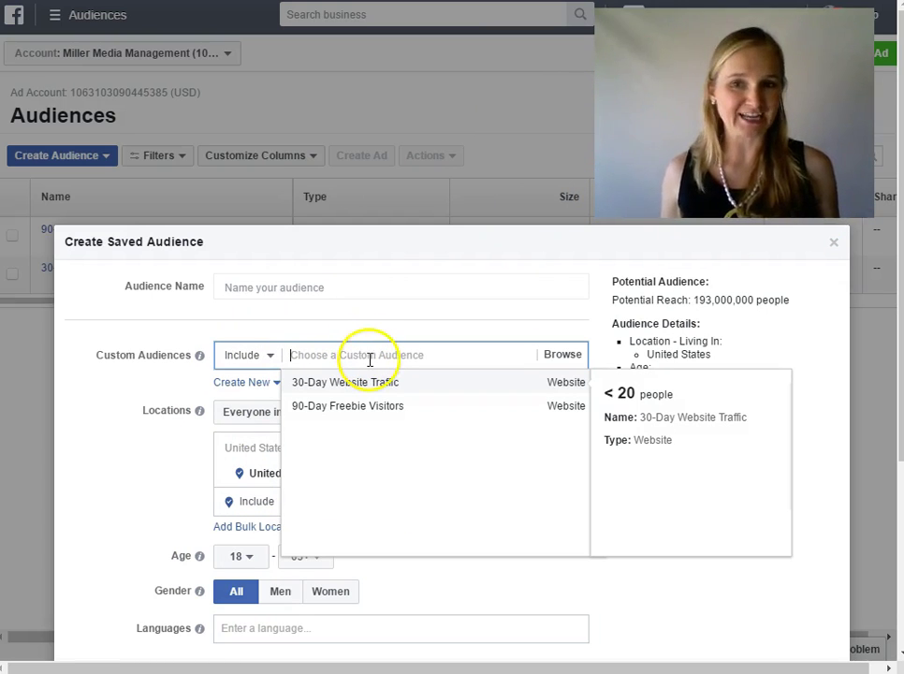
click(375, 384)
scroll(370, 380, down, 2)
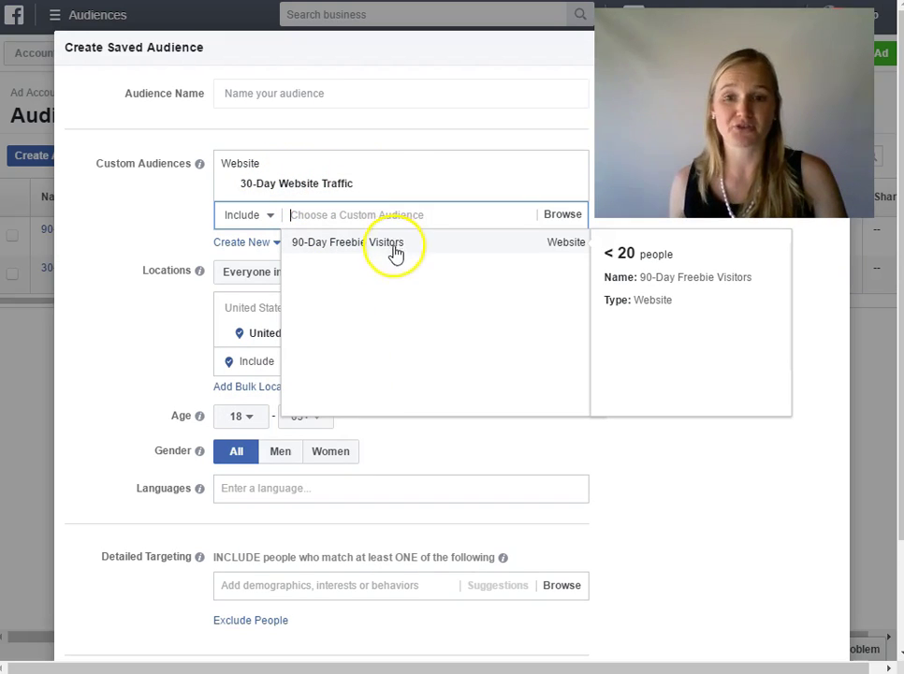
click(117, 308)
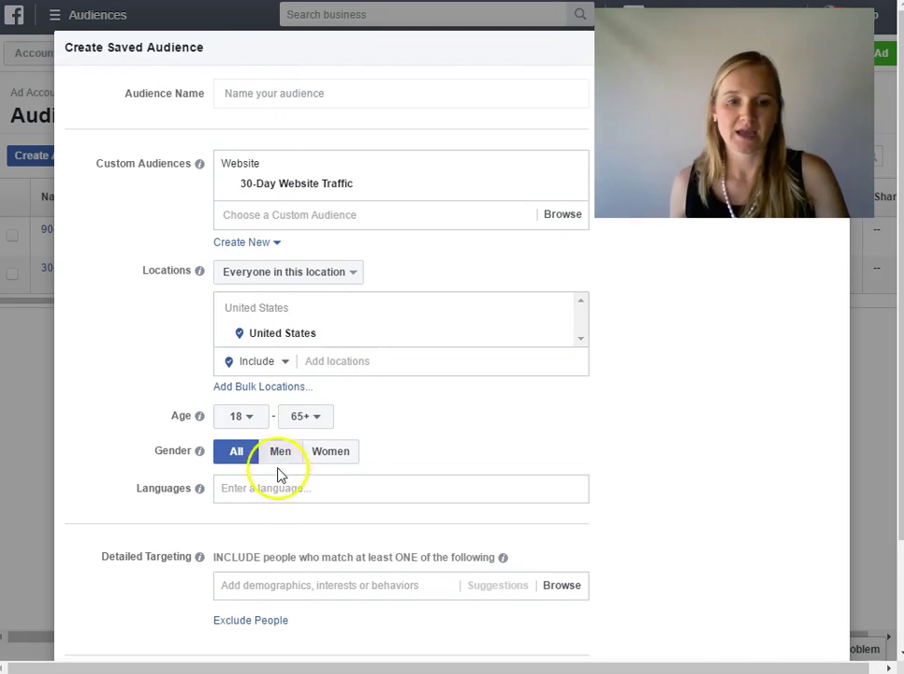
Step: Name the saved audience 30-Day Website Traffic - US only and create it
scroll(281, 449, down, 2)
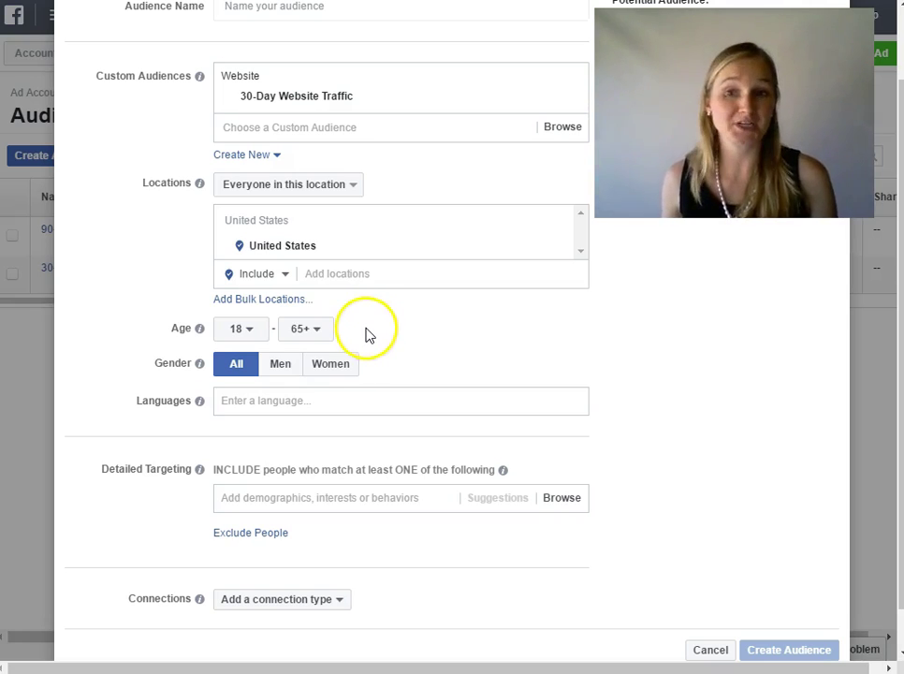
scroll(364, 335, down, 1)
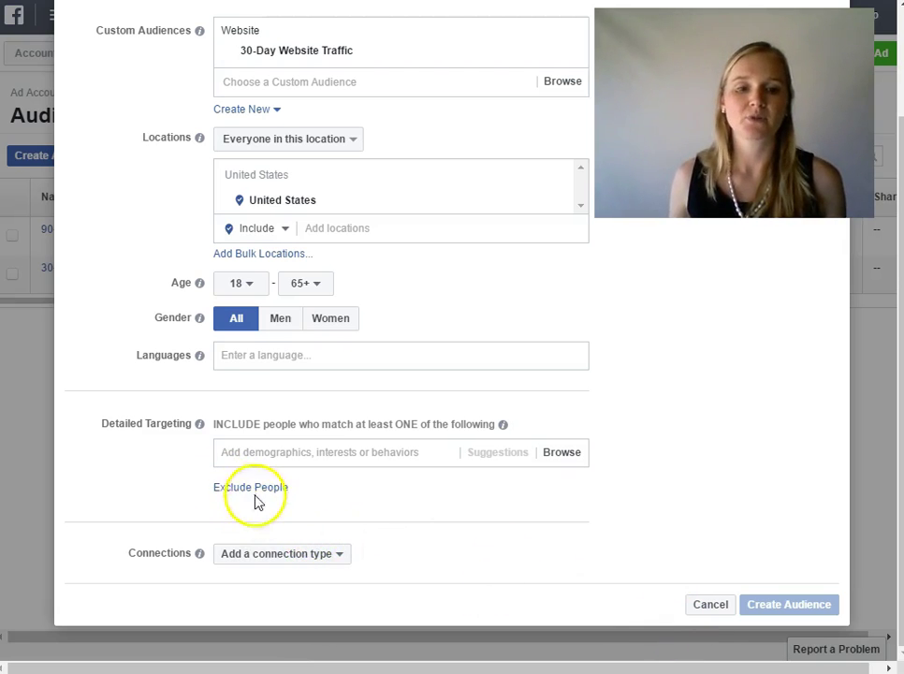
scroll(304, 393, up, 3)
click(331, 78)
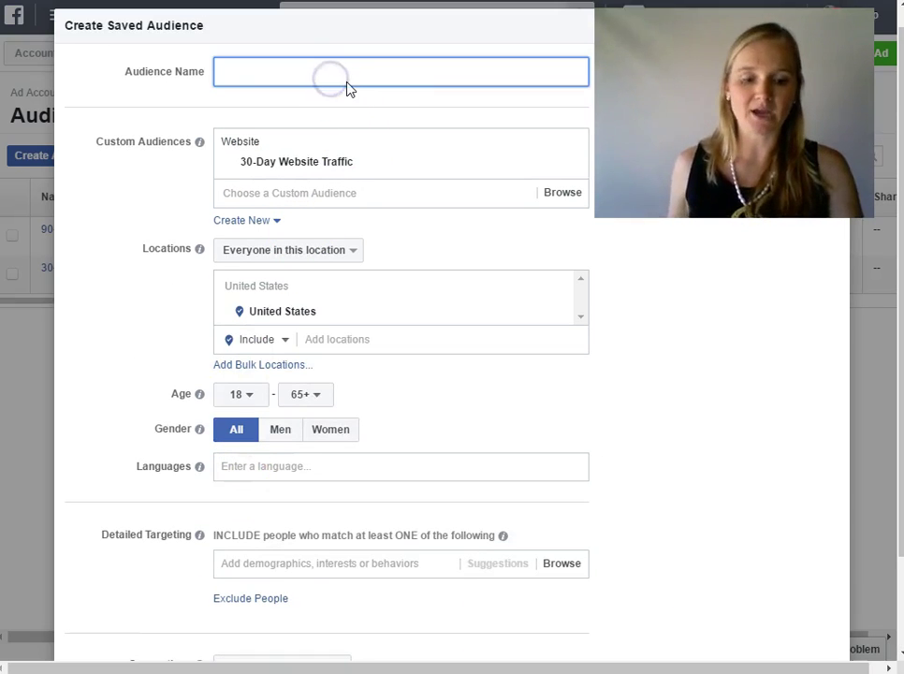
text(4)
key(BackSpace)
text(30-Day Website Traffic)
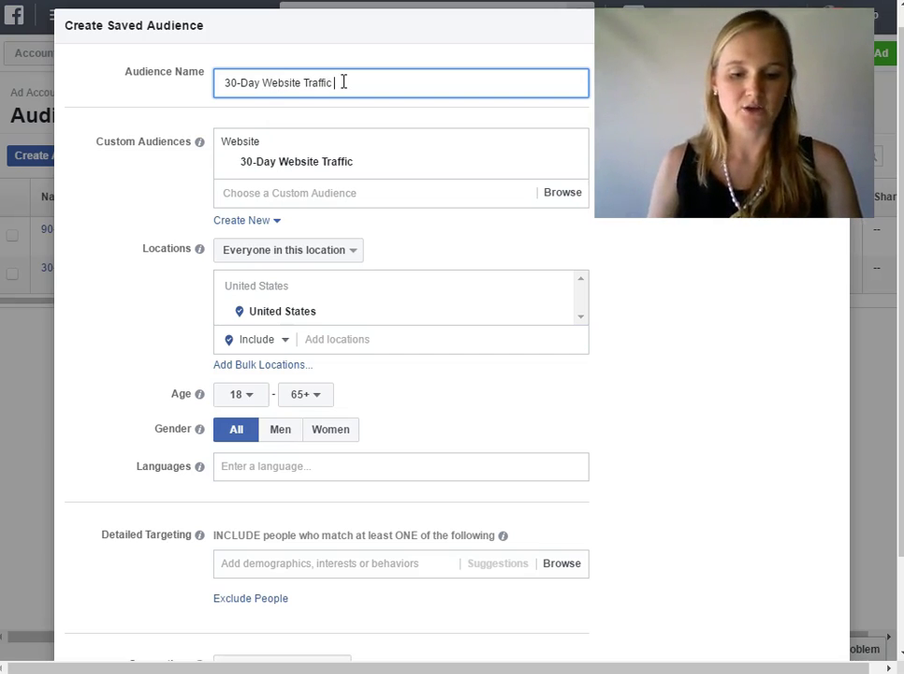
text(- US only)
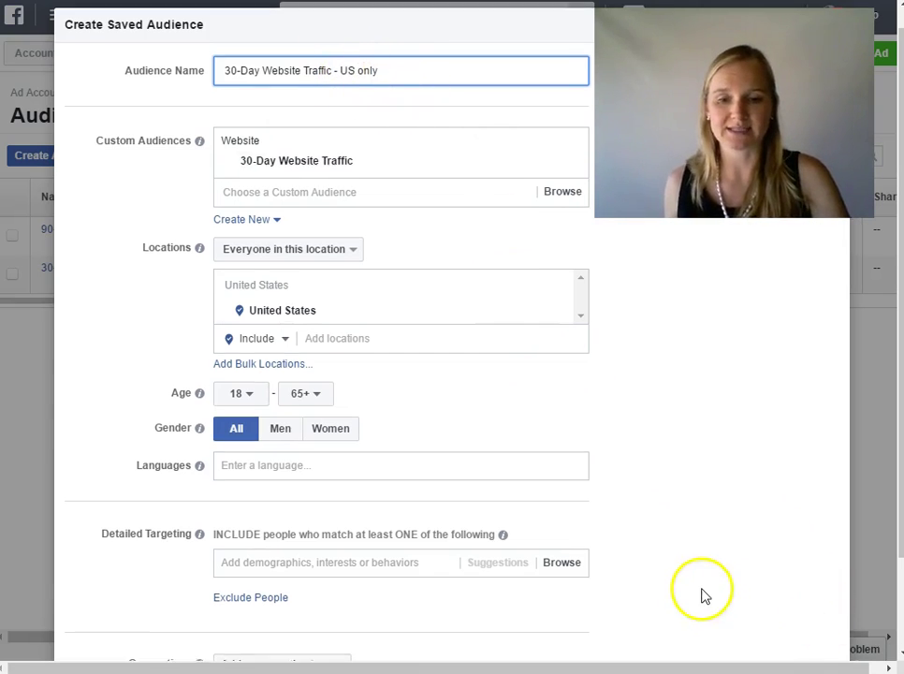
scroll(705, 596, down, 1)
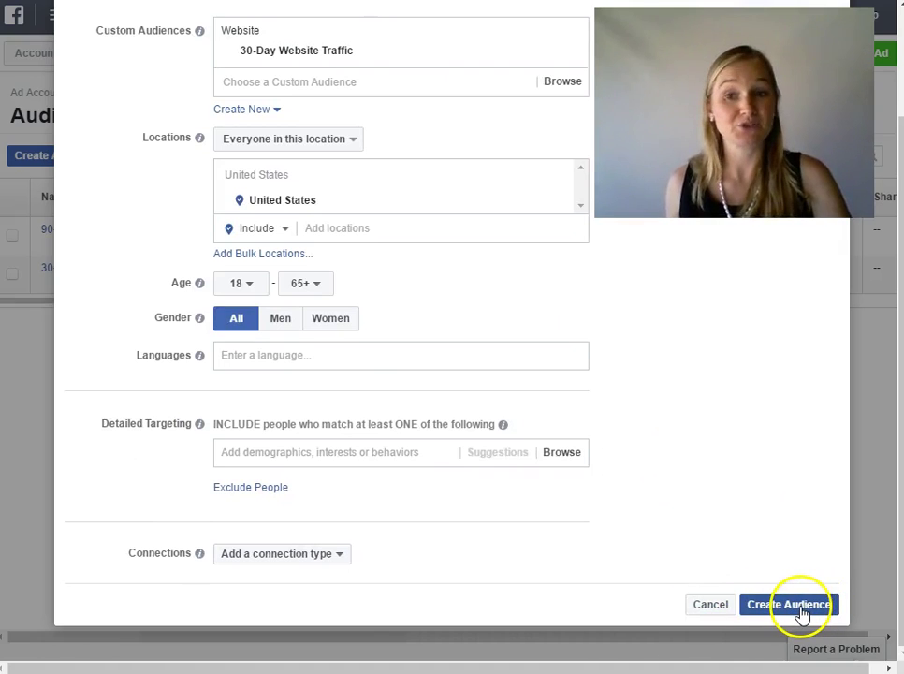
click(798, 608)
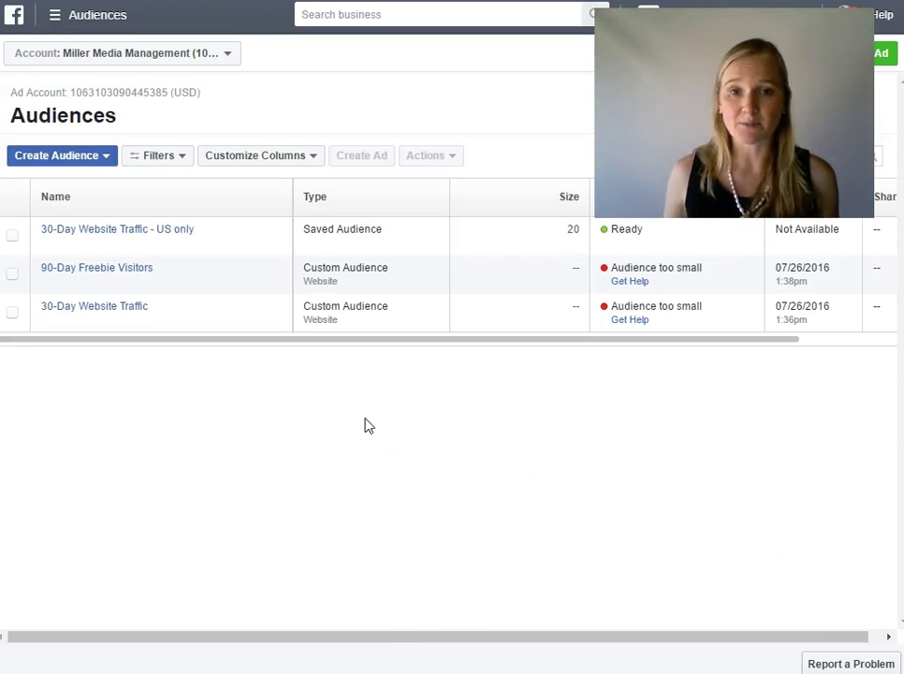
Step: Start a lookalike audience and choose the 90-Day Freebie Visitors custom audience as its source
click(42, 161)
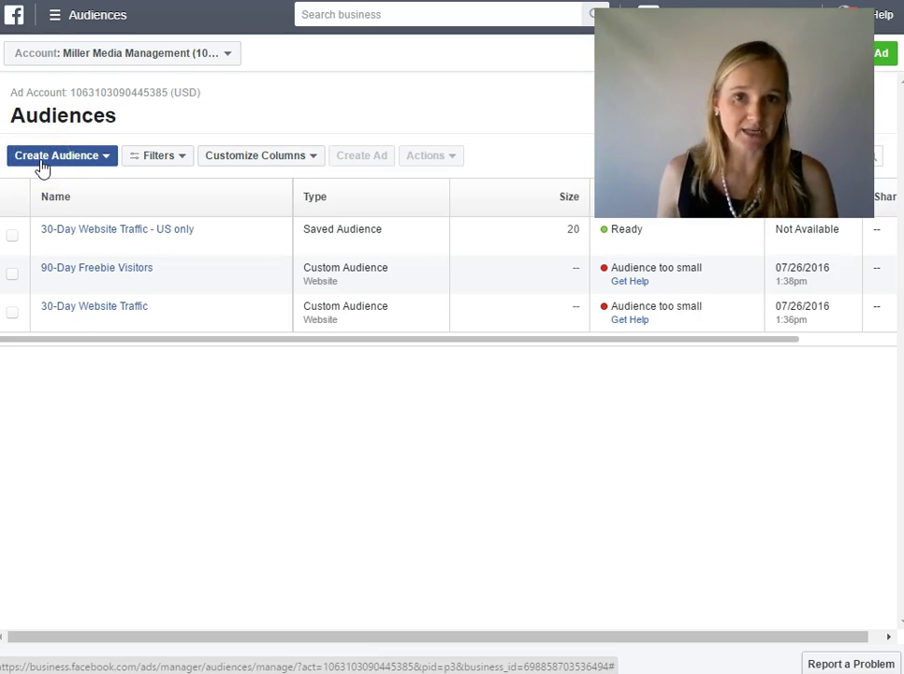
click(60, 161)
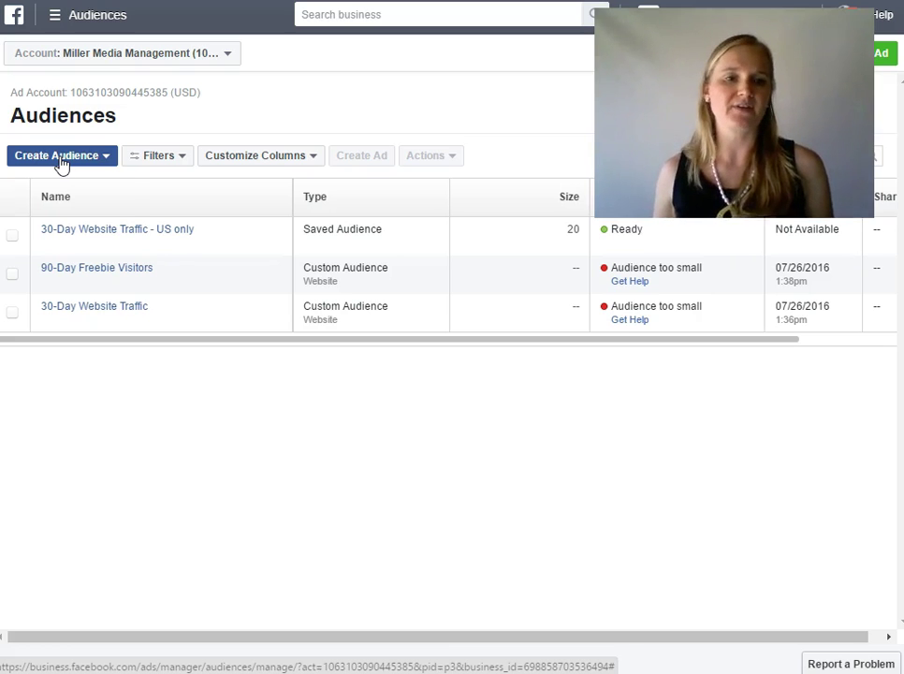
click(60, 161)
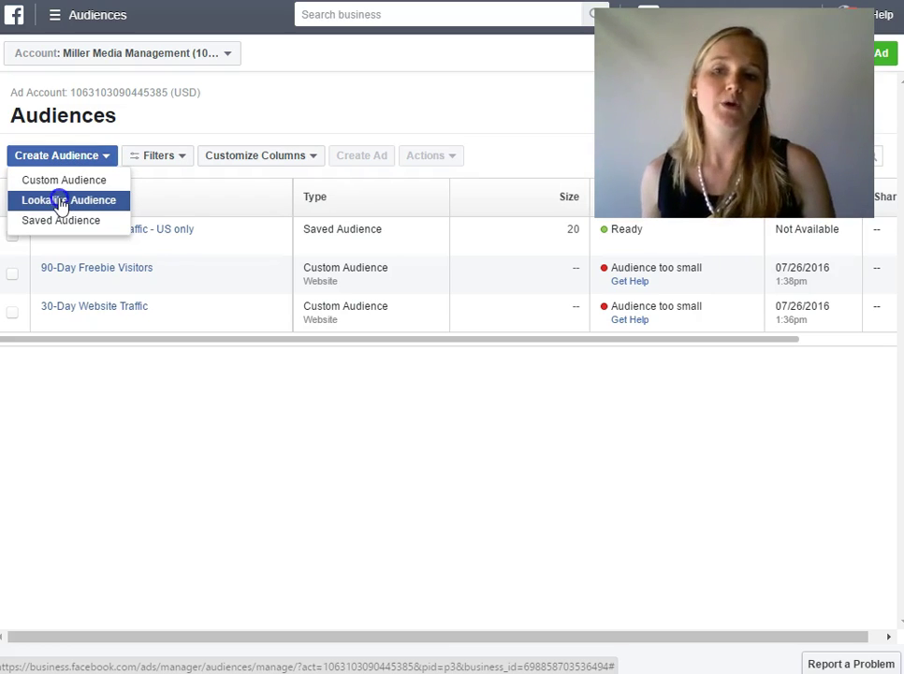
click(62, 202)
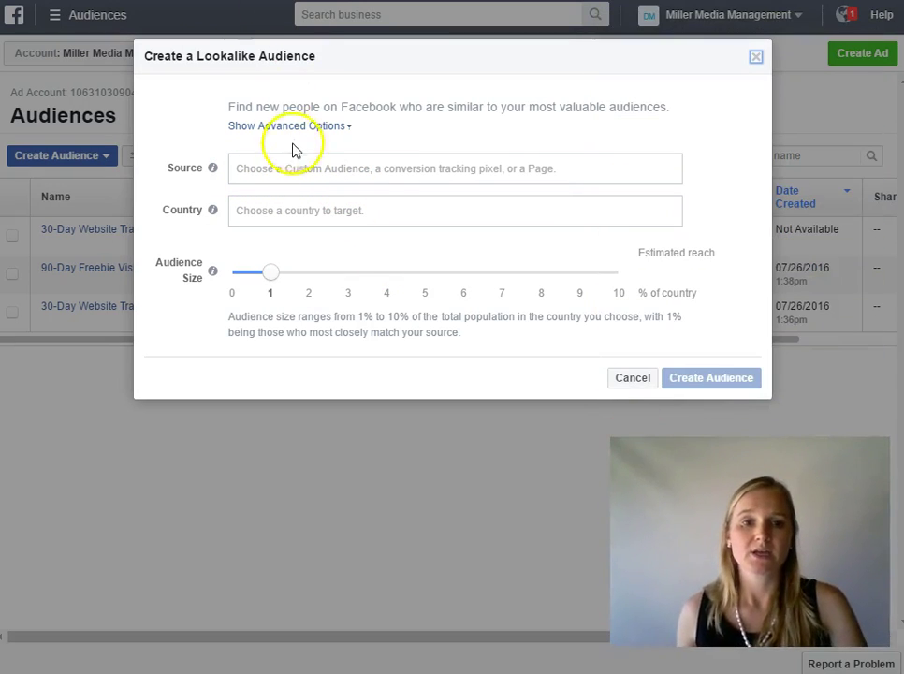
click(287, 177)
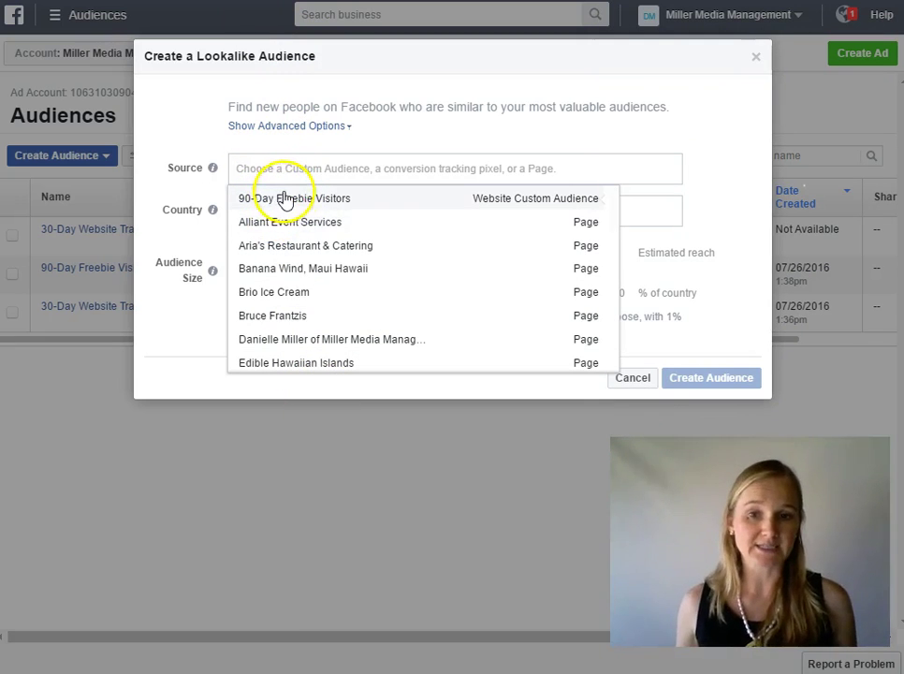
scroll(297, 211, down, 1)
scroll(300, 239, down, 1)
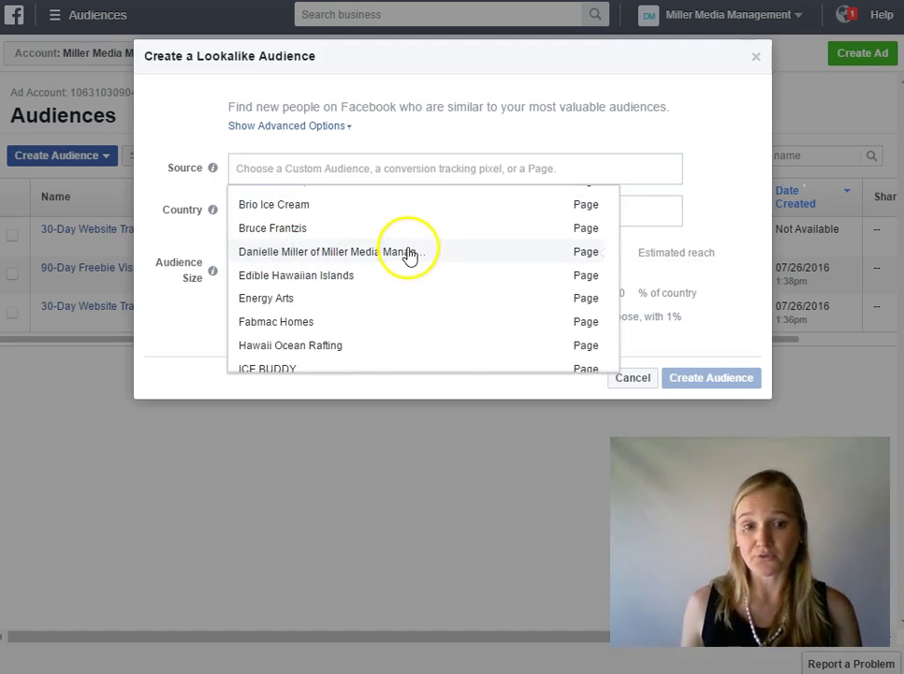
scroll(409, 256, up, 2)
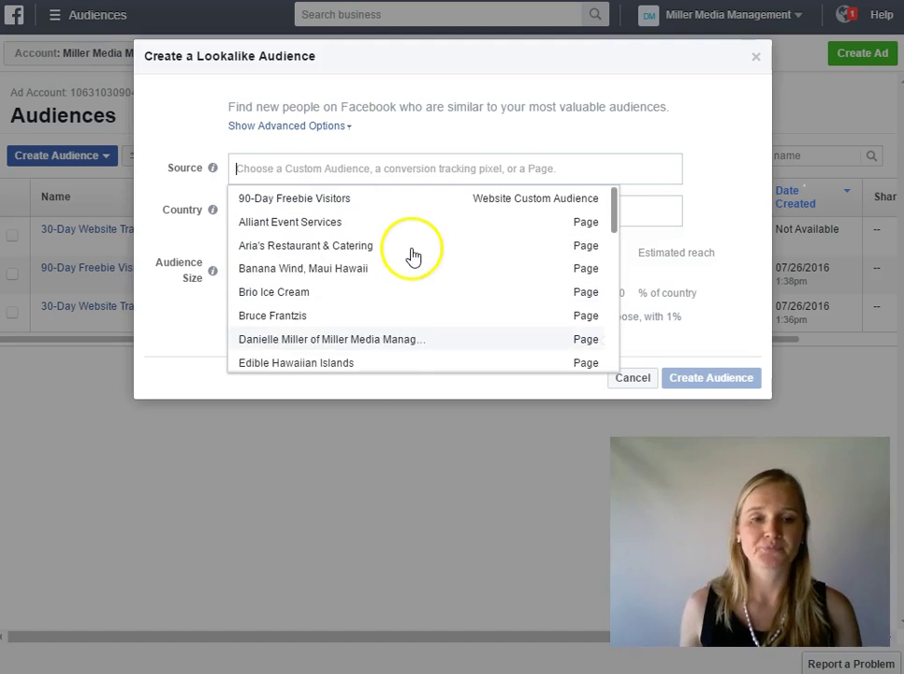
click(298, 201)
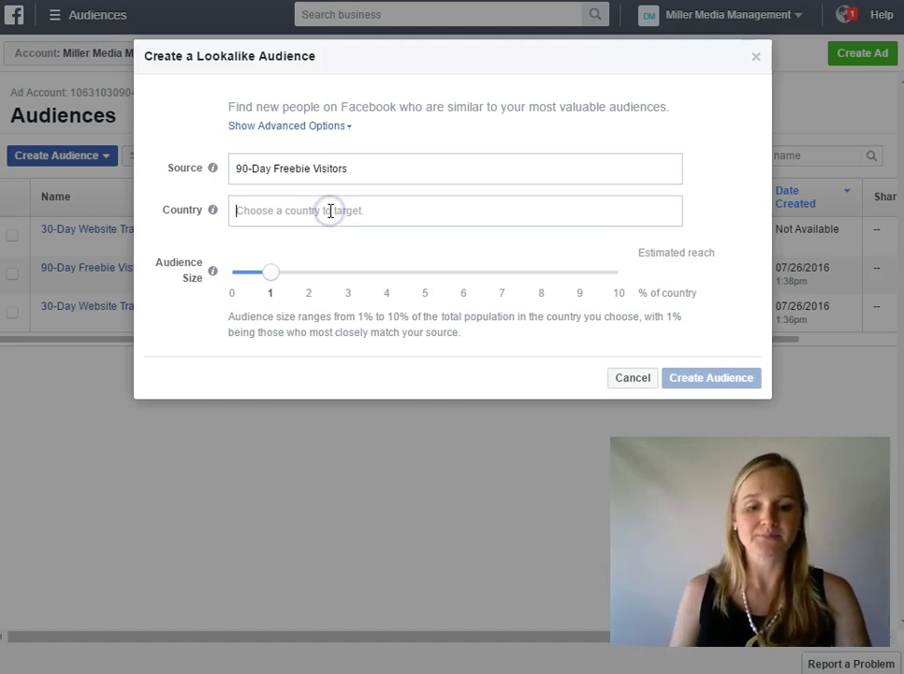
Step: Set the lookalike audience's country to United States (US) and create the audience at 1% of the country
click(330, 210)
text(Un)
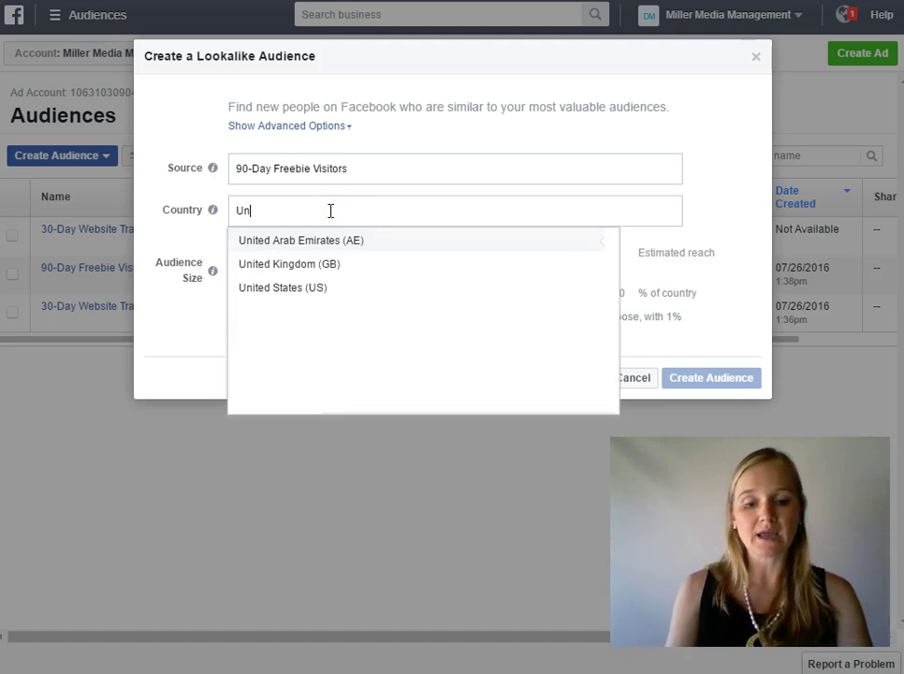
click(314, 288)
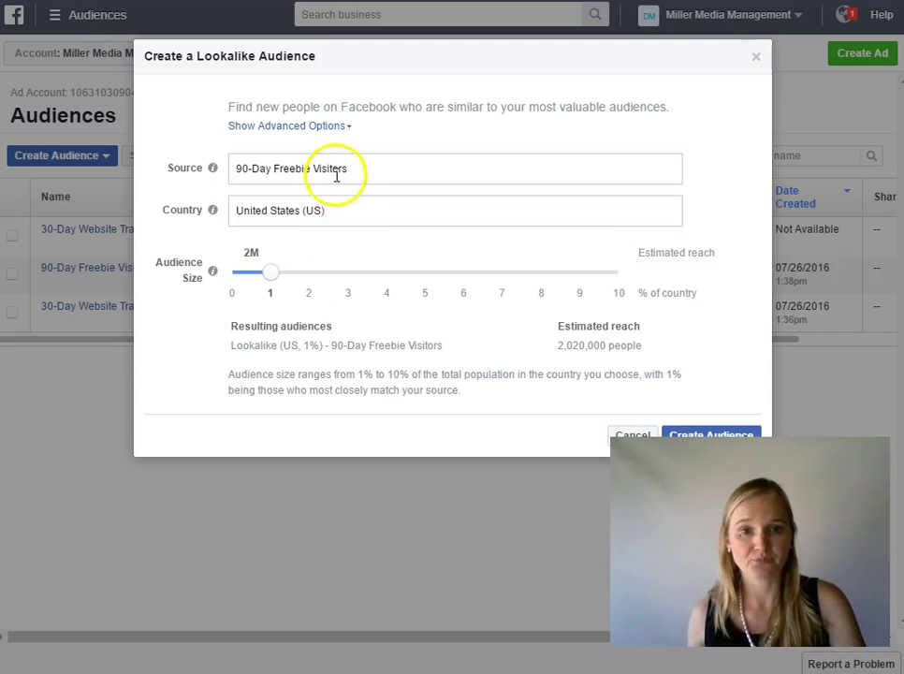
click(345, 212)
click(287, 243)
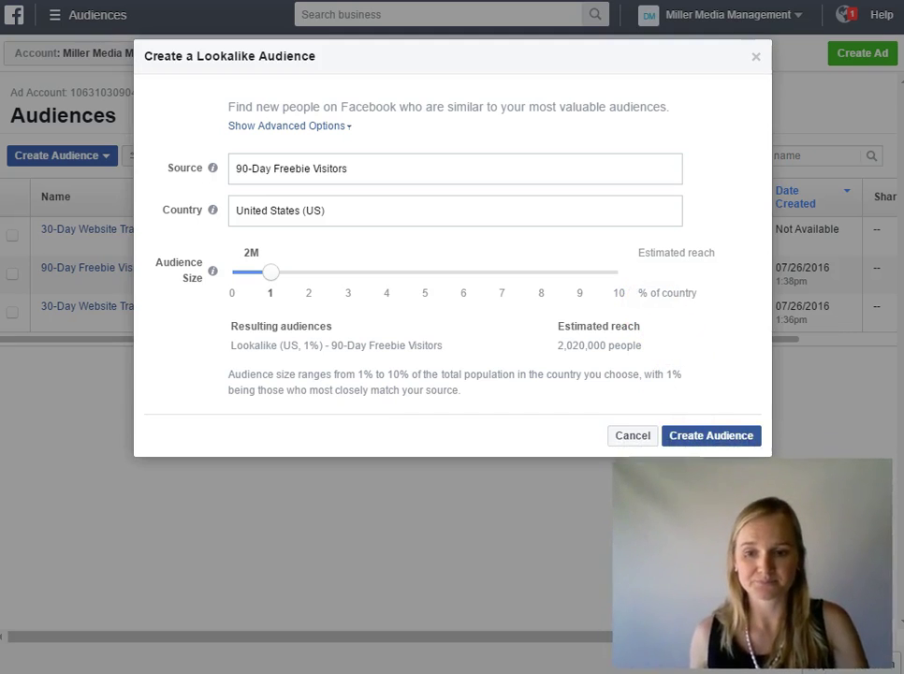
click(711, 436)
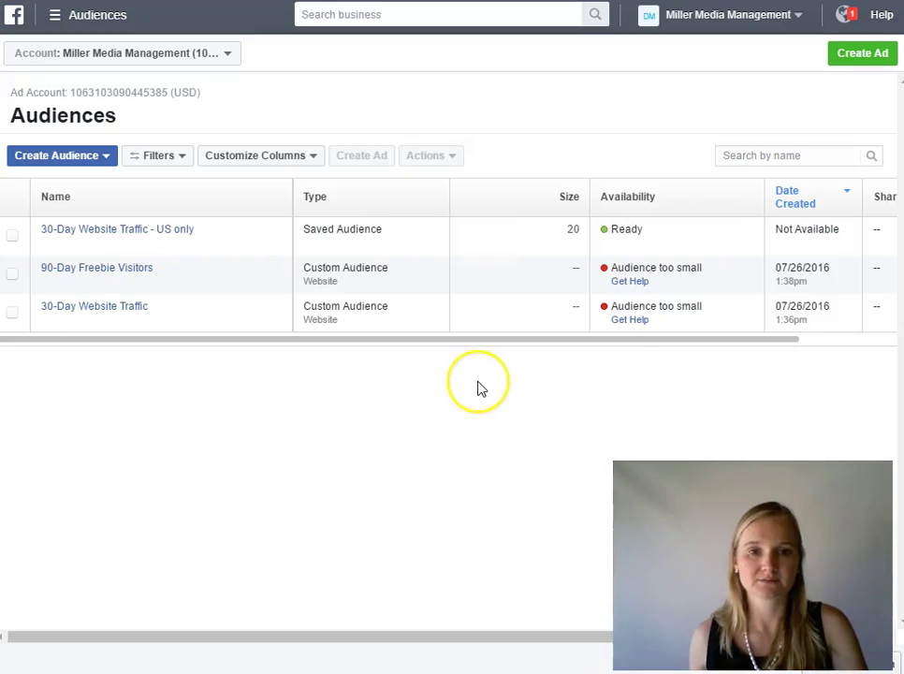